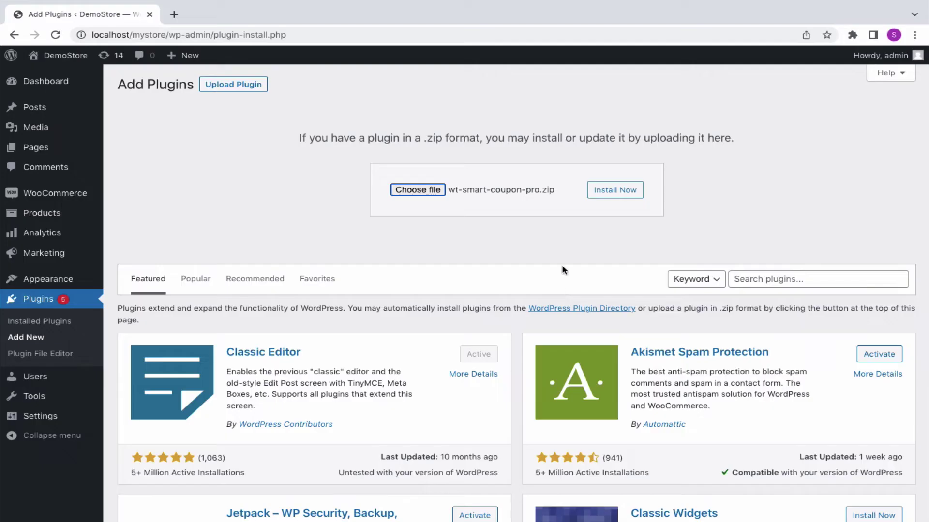
- Install and activate the uploaded Smart Coupons plugin
click(619, 197)
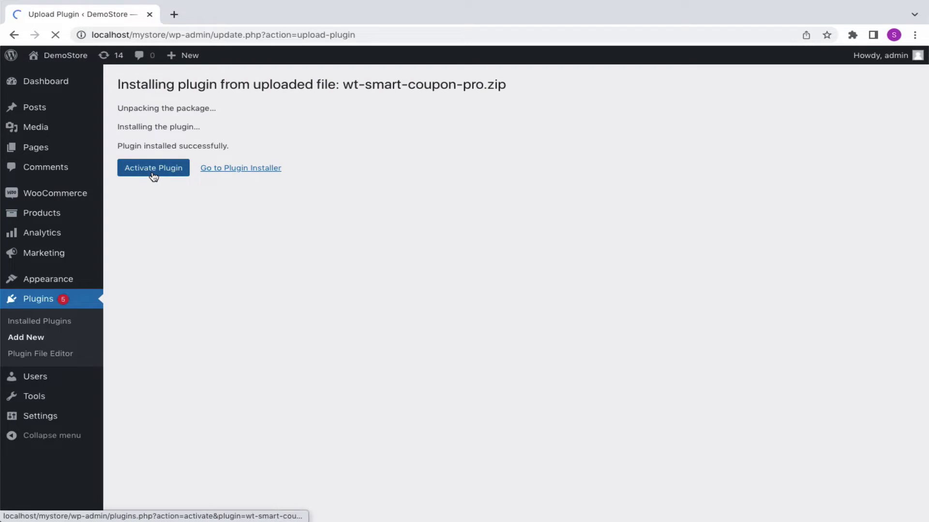
click(154, 175)
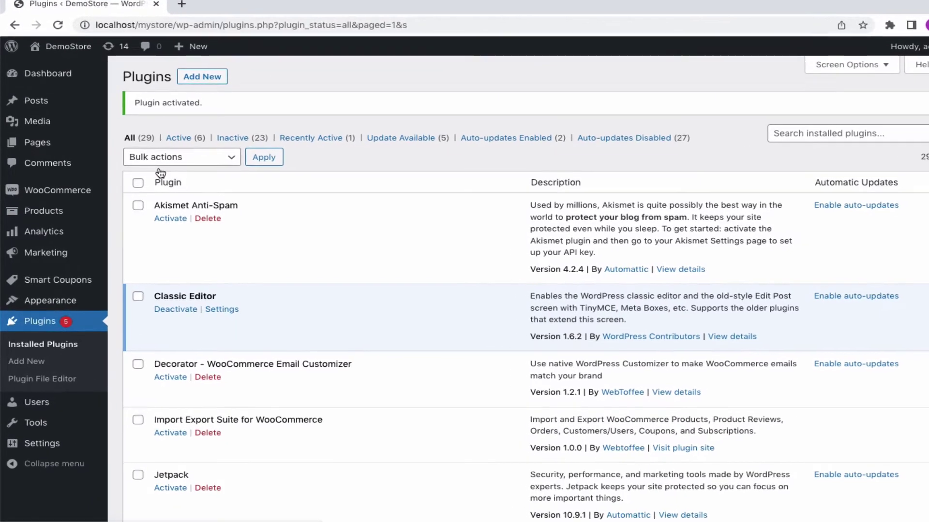
mouse_move(69, 288)
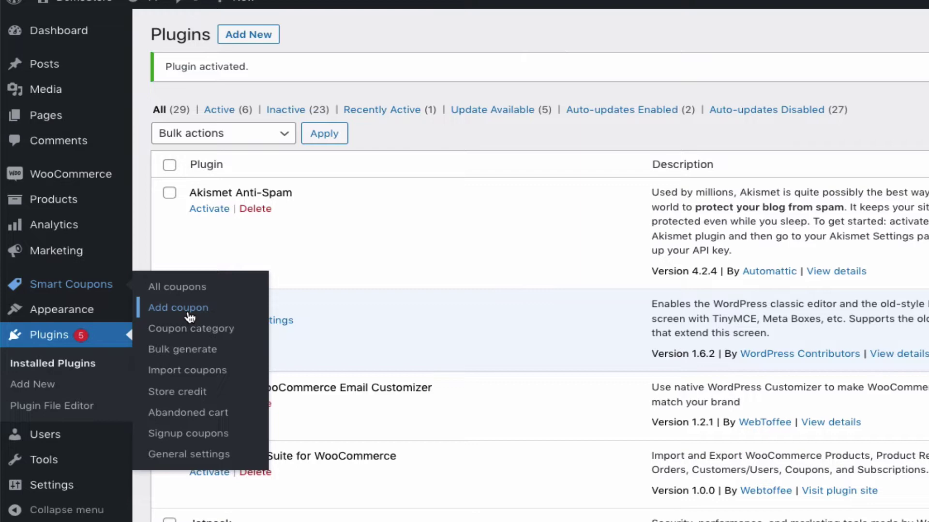
- Create a new coupon with code B2G1, description 'Buy 2 Get 1', and BOGO discount type
click(189, 314)
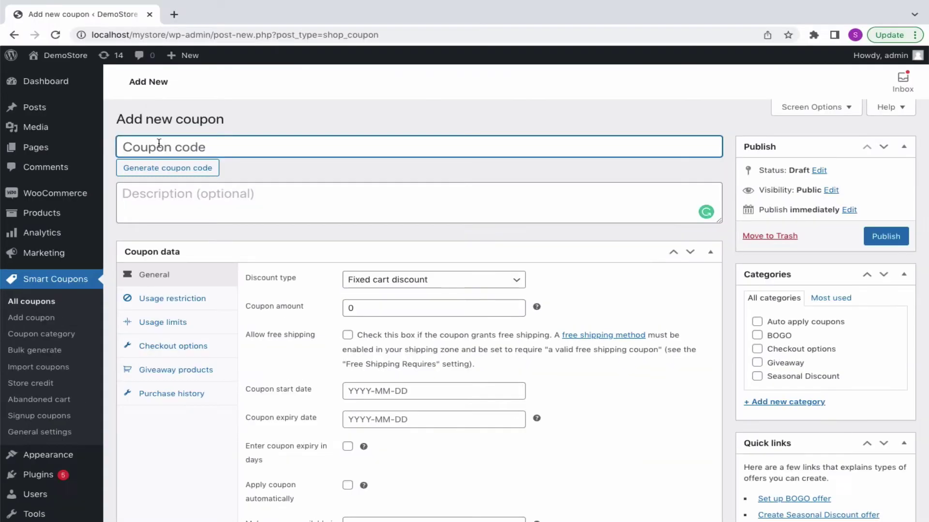
text(B2G1)
click(170, 192)
text(Buy 2 Get 1)
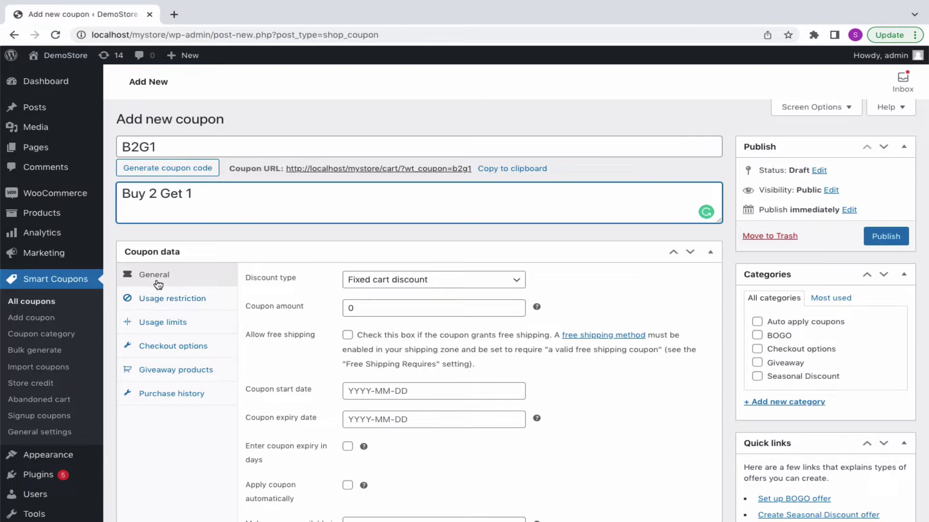
click(416, 286)
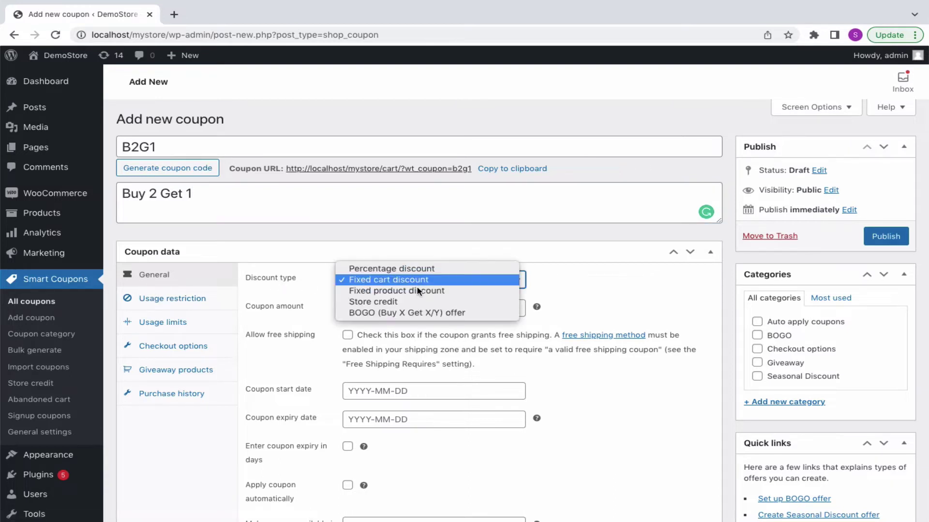
click(421, 315)
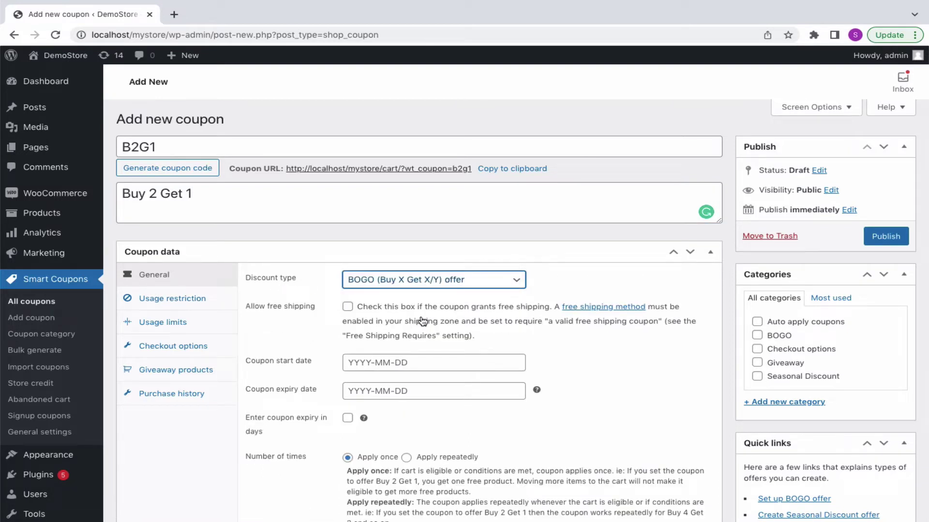
- Set expiry in days, apply repeatedly, leave auto-apply off, and offer in My Account, Checkout, Cart
scroll(423, 321, down, 2)
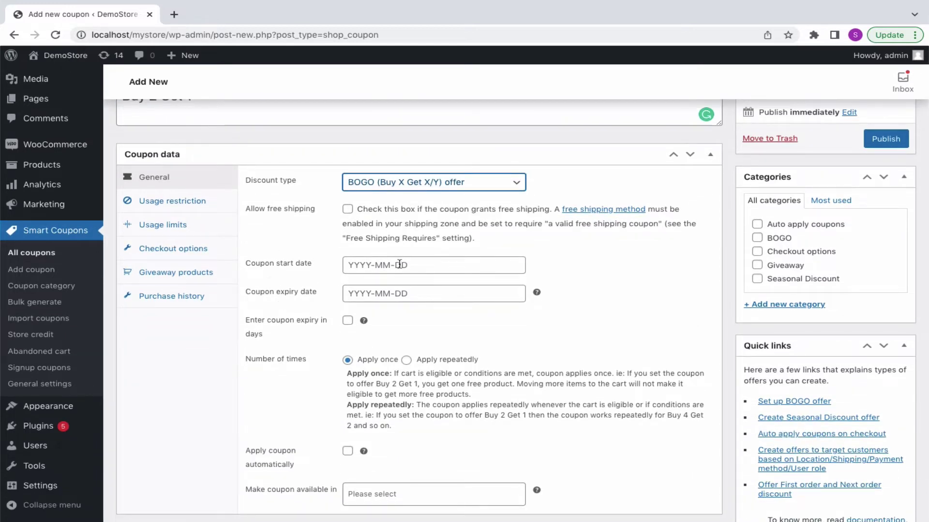
click(347, 320)
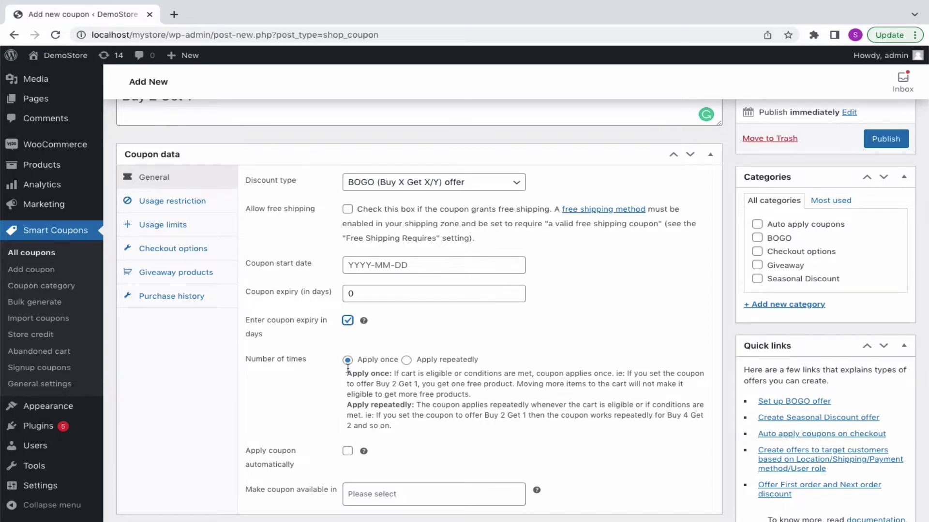
click(407, 360)
scroll(443, 367, down, 2)
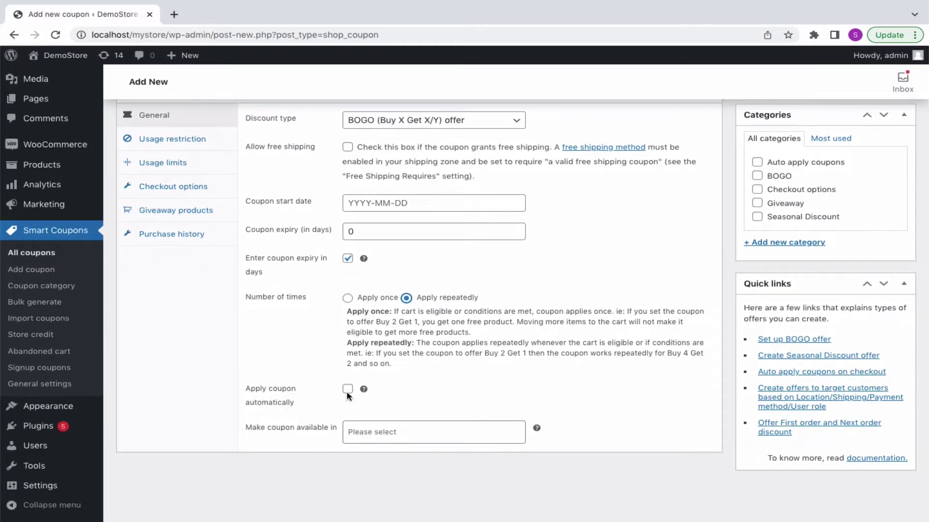
click(348, 390)
click(348, 390)
click(385, 432)
click(373, 452)
click(373, 475)
click(373, 495)
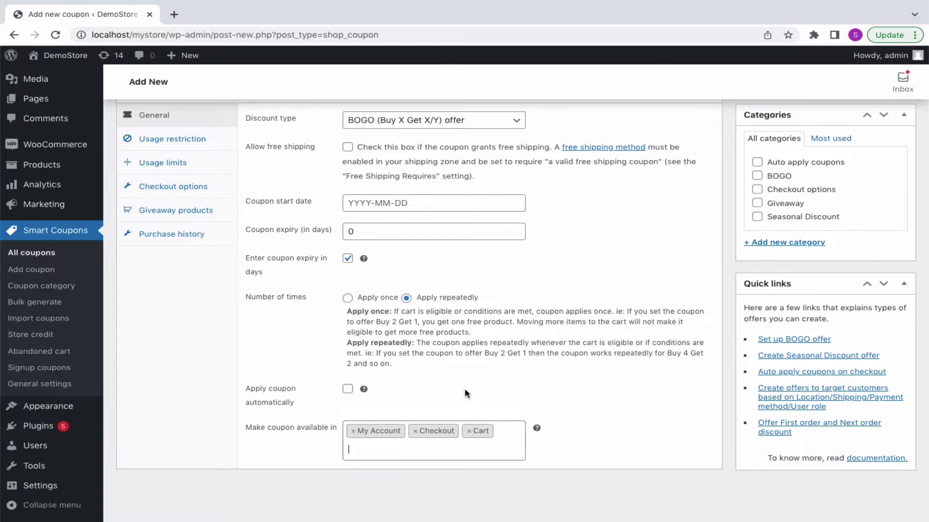
- On Usage restriction, leave Individual use only off and keep Product/Category restrictions enabled
click(208, 148)
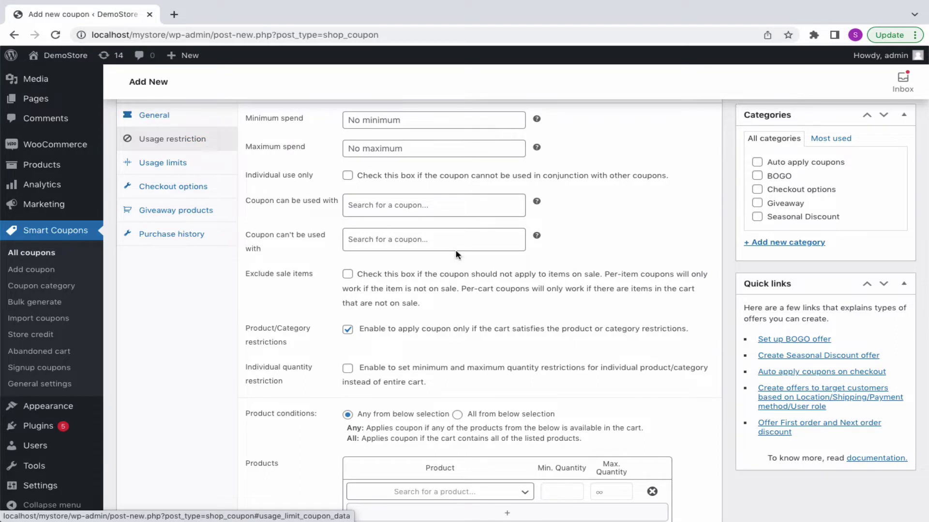
scroll(456, 251, up, 3)
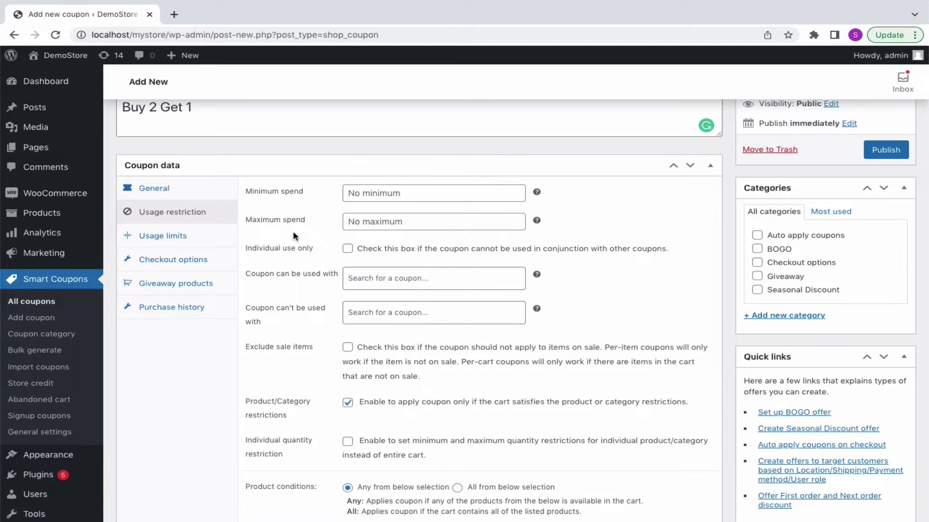
click(347, 249)
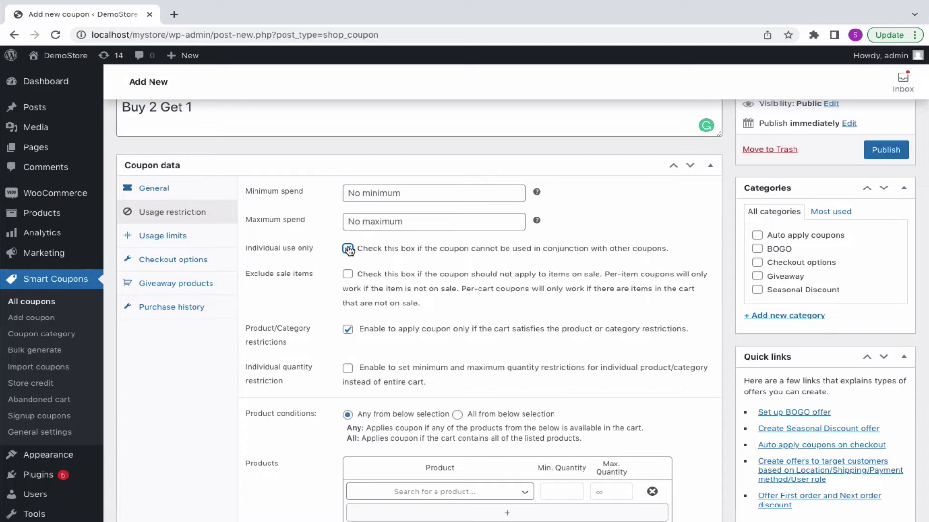
click(347, 249)
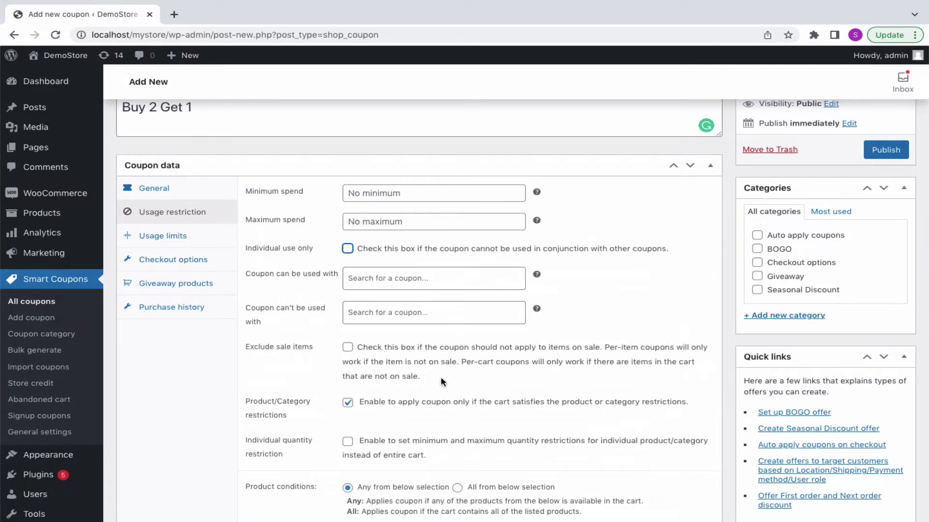
scroll(503, 376, down, 4)
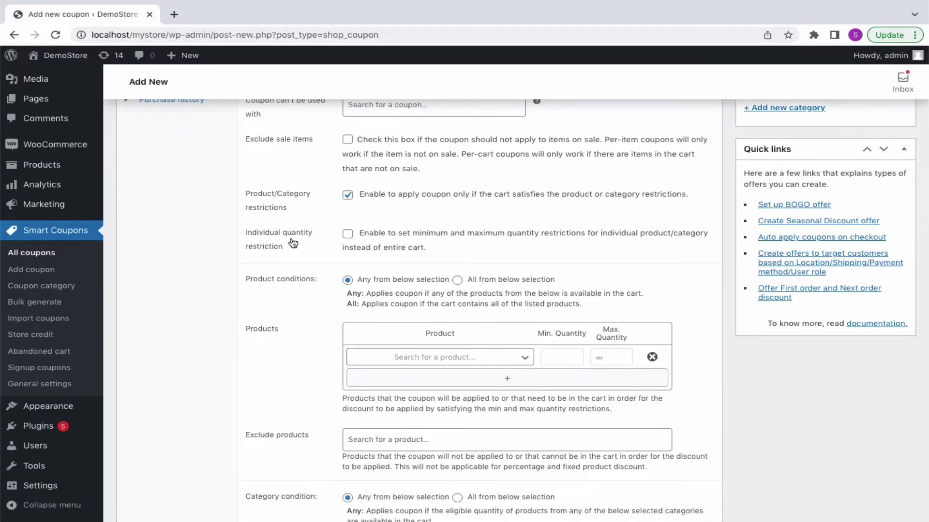
scroll(294, 242, down, 2)
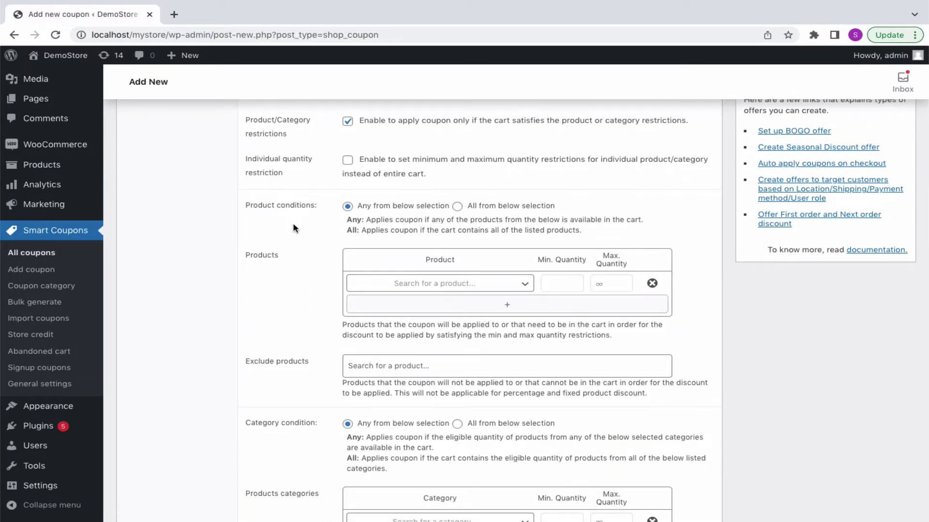
scroll(316, 436, down, 5)
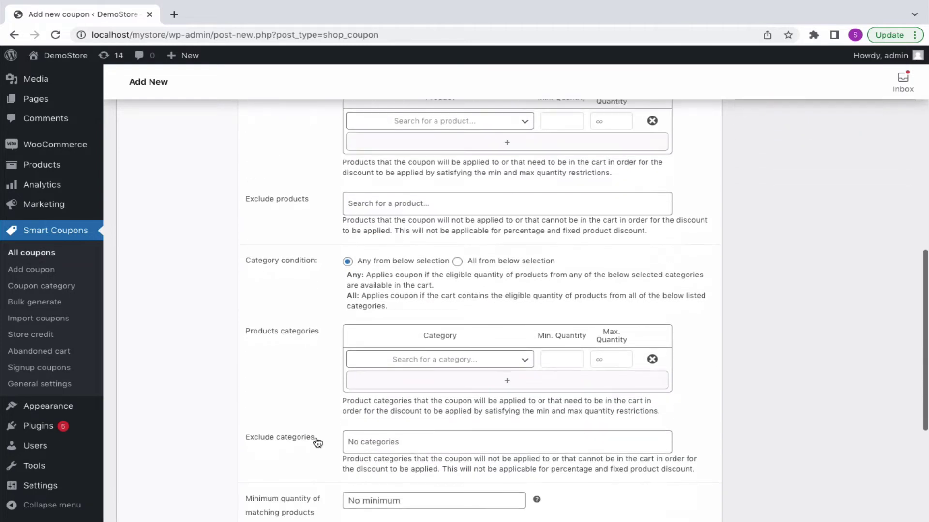
scroll(315, 436, up, 4)
scroll(397, 209, up, 3)
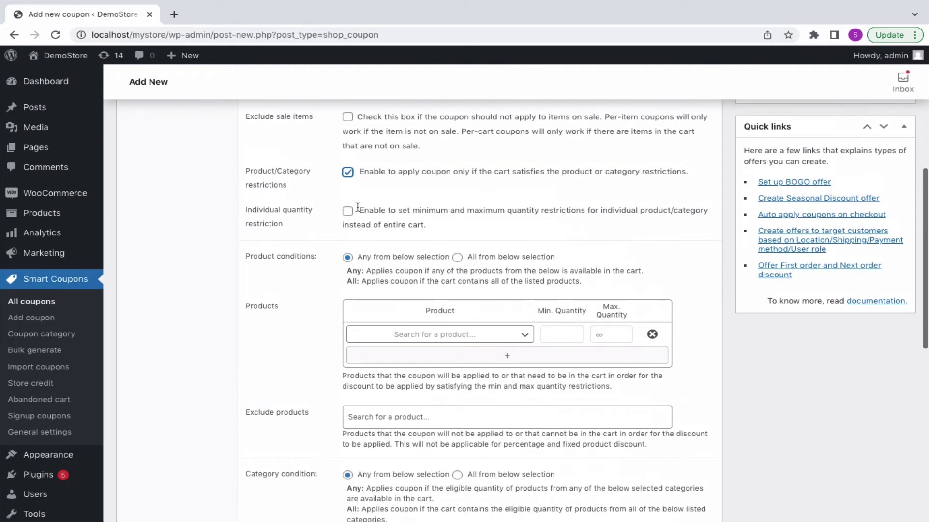
click(348, 173)
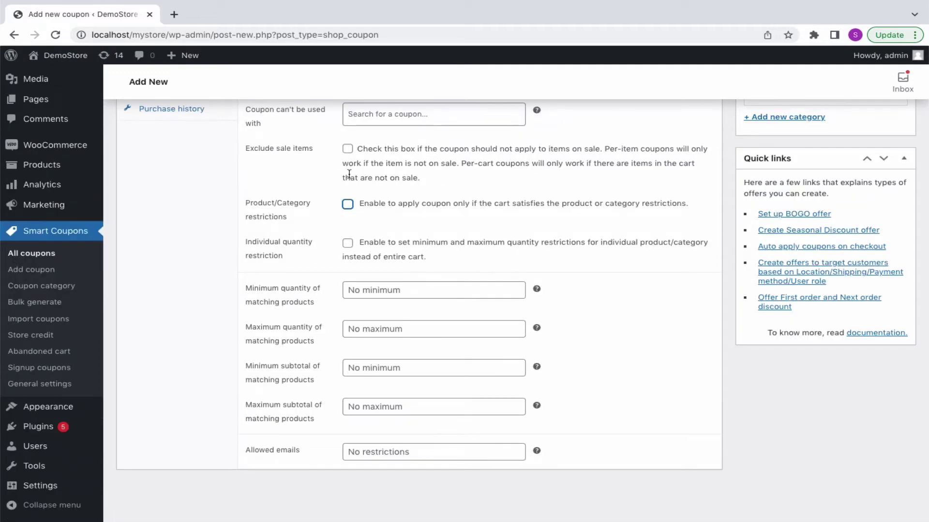
click(348, 205)
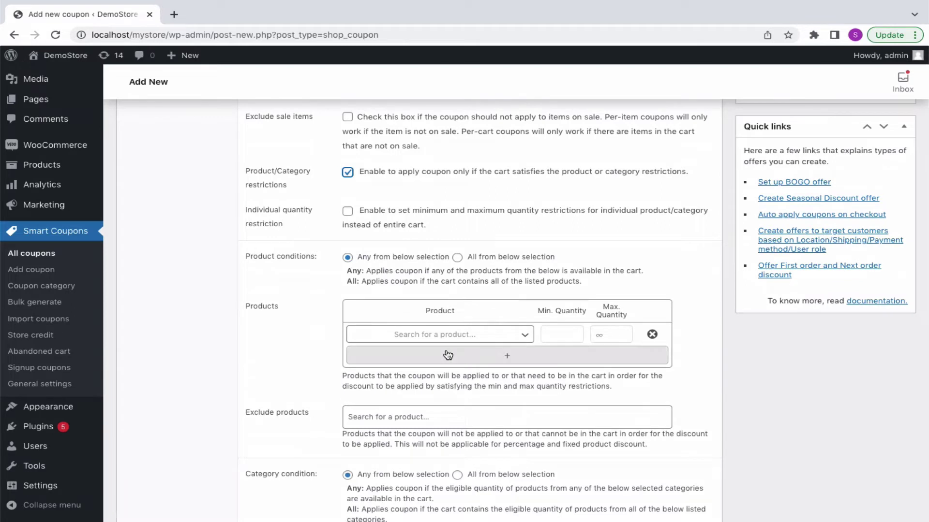
- Turn on the individual quantity restriction for required products
click(587, 334)
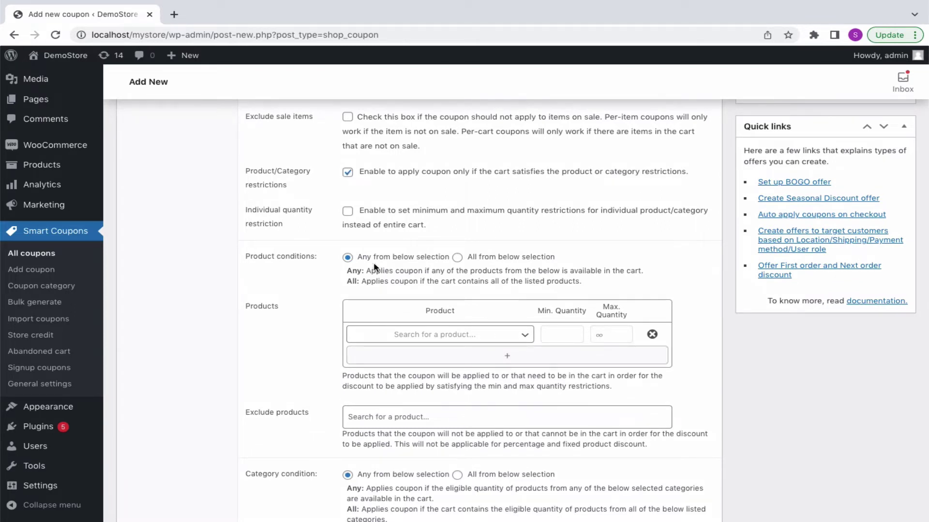
click(348, 212)
click(565, 335)
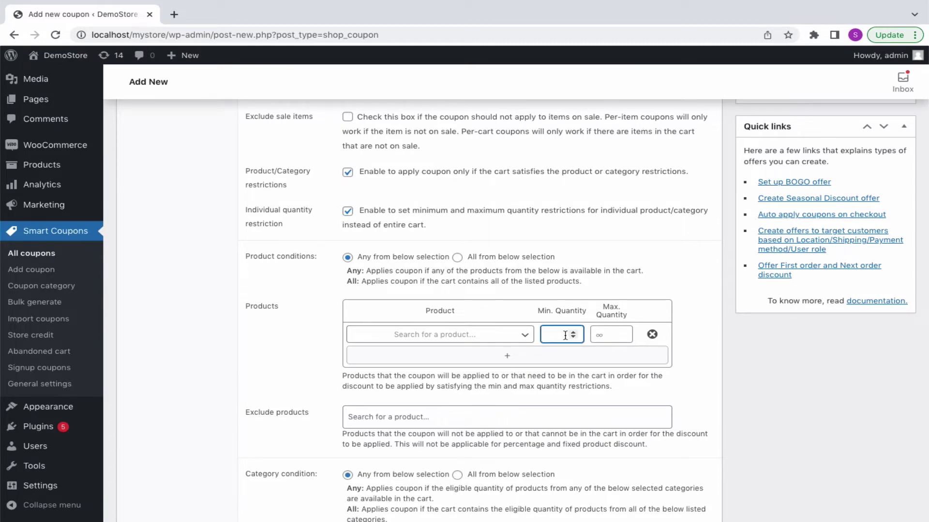
scroll(435, 290, up, 1)
click(347, 246)
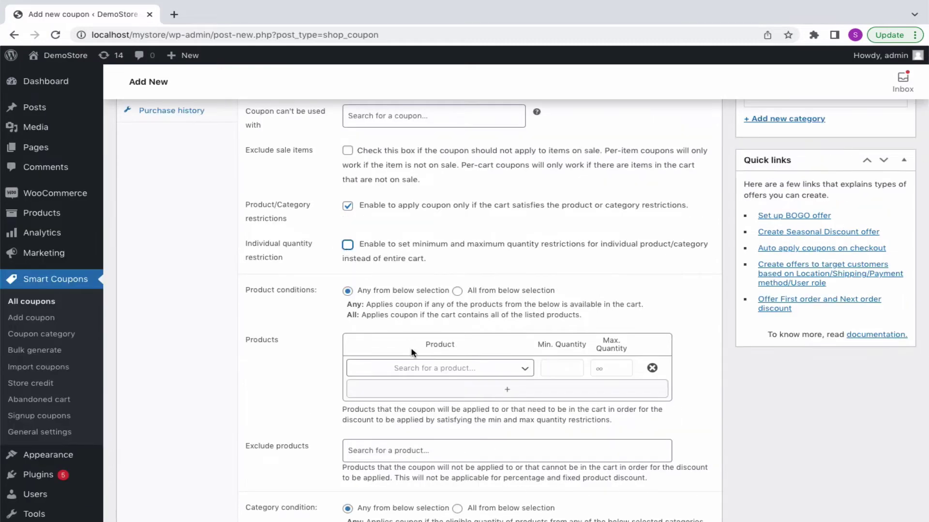
scroll(412, 349, down, 7)
scroll(411, 350, down, 3)
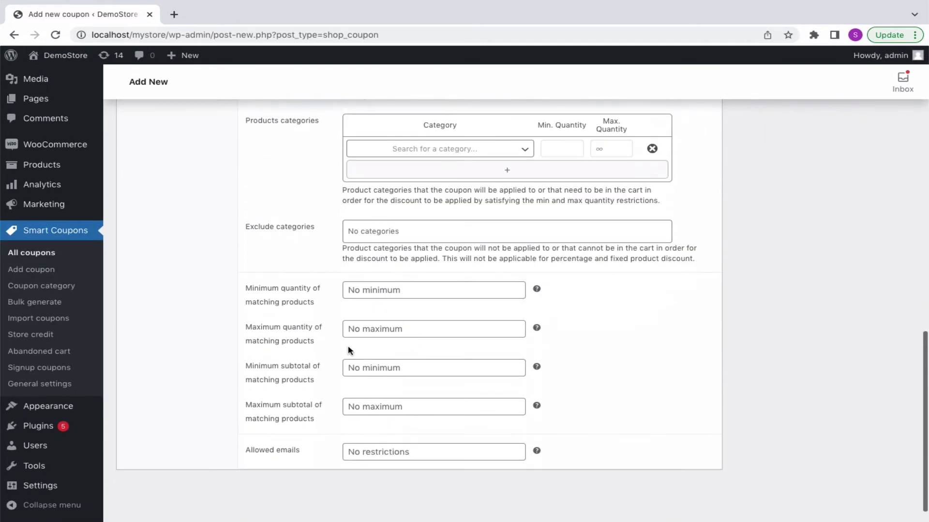
click(393, 291)
click(376, 324)
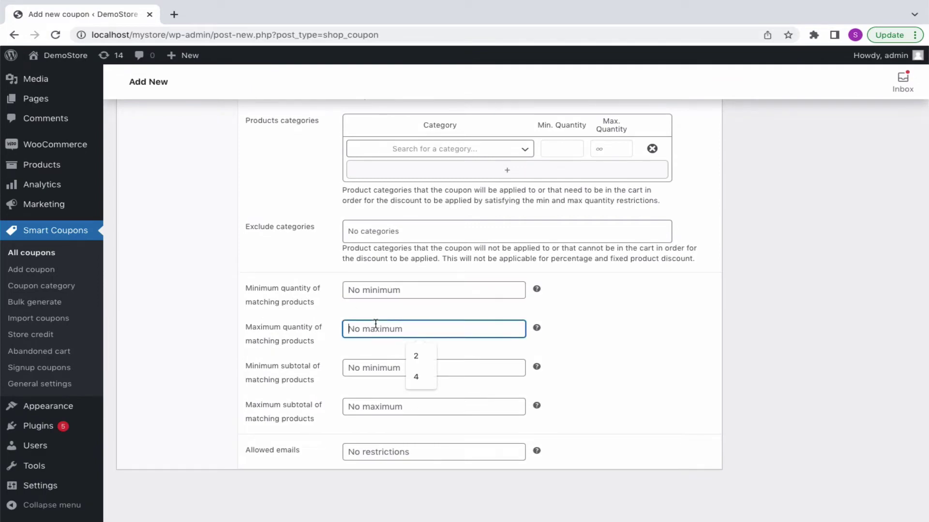
scroll(376, 323, up, 10)
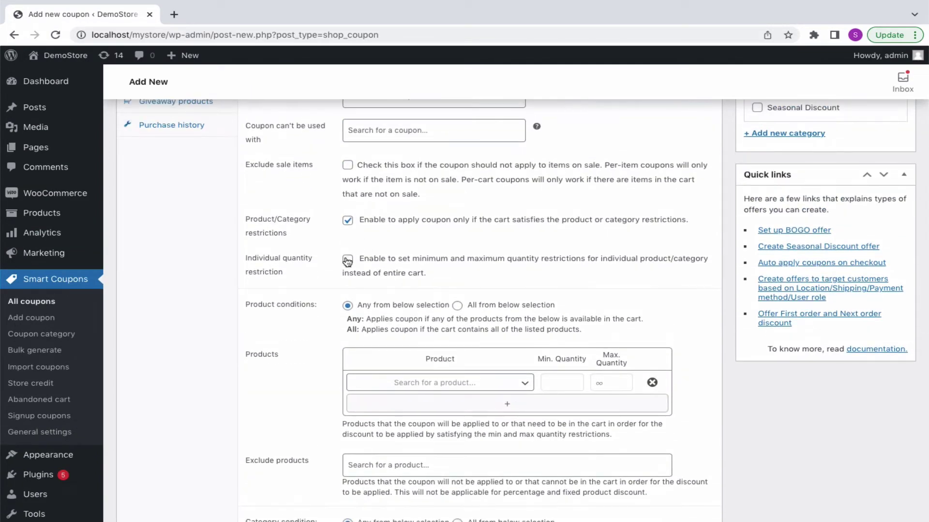
click(348, 260)
scroll(425, 339, down, 2)
- Require W Tshirt (#4226) and BX Tshirt (#4225), each with minimum quantity 2
click(426, 306)
text(W T)
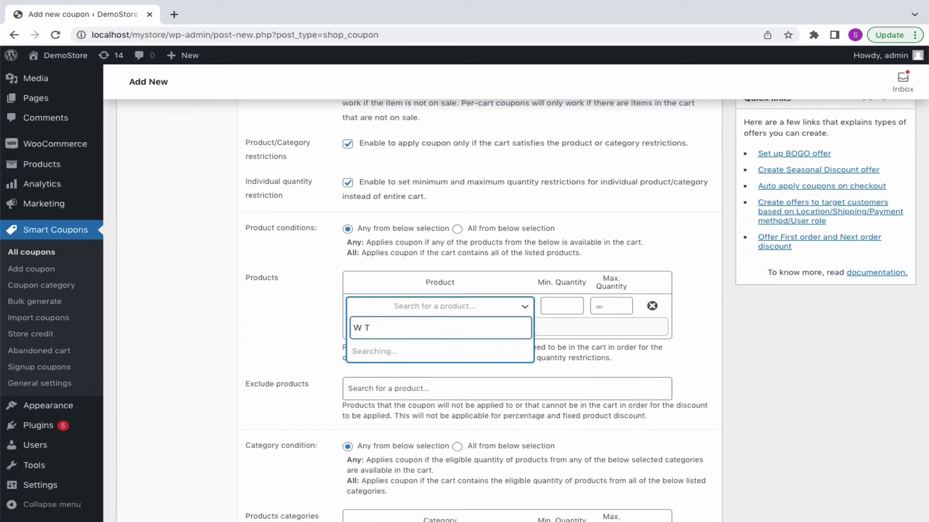
click(426, 349)
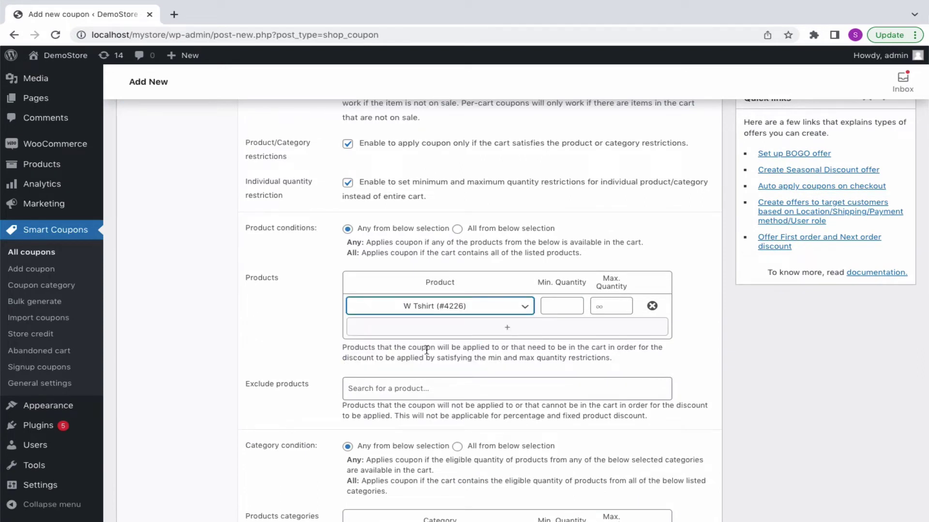
click(559, 306)
text(2)
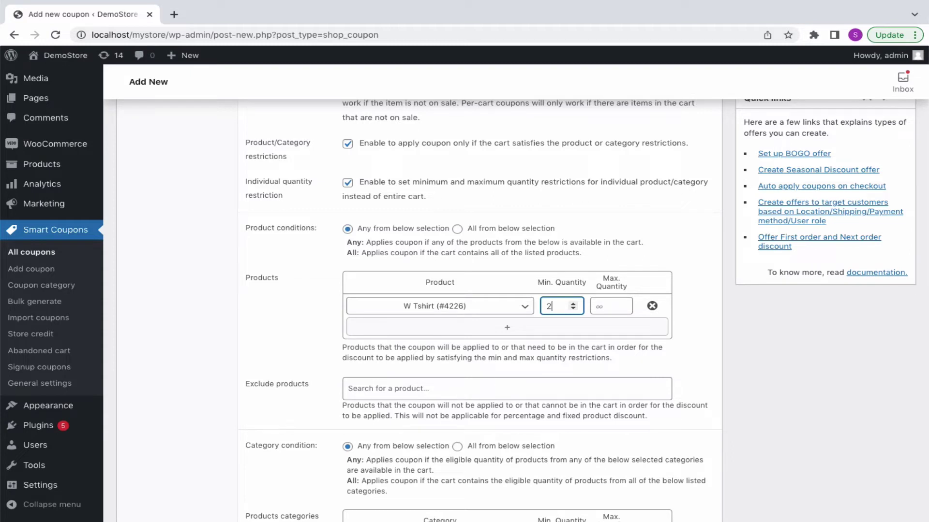
click(507, 329)
click(480, 329)
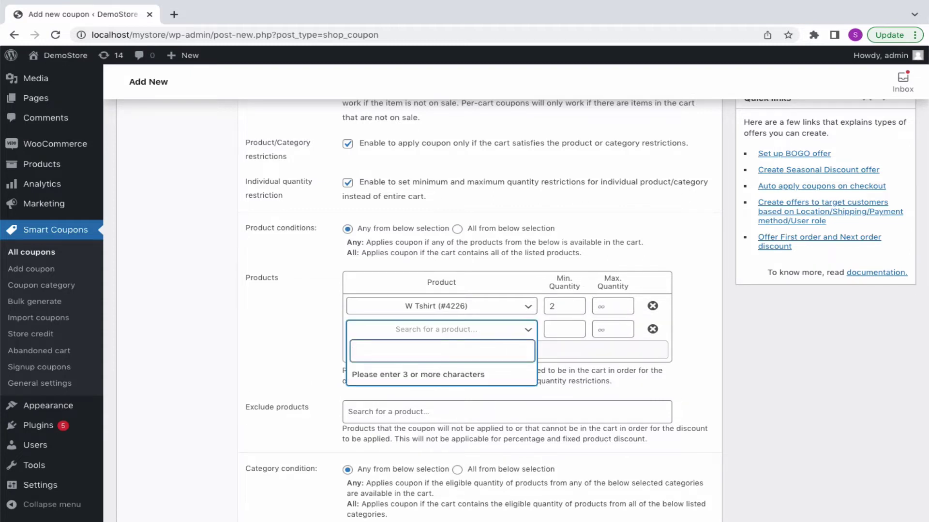
text(BX)
click(460, 379)
click(566, 329)
text(2)
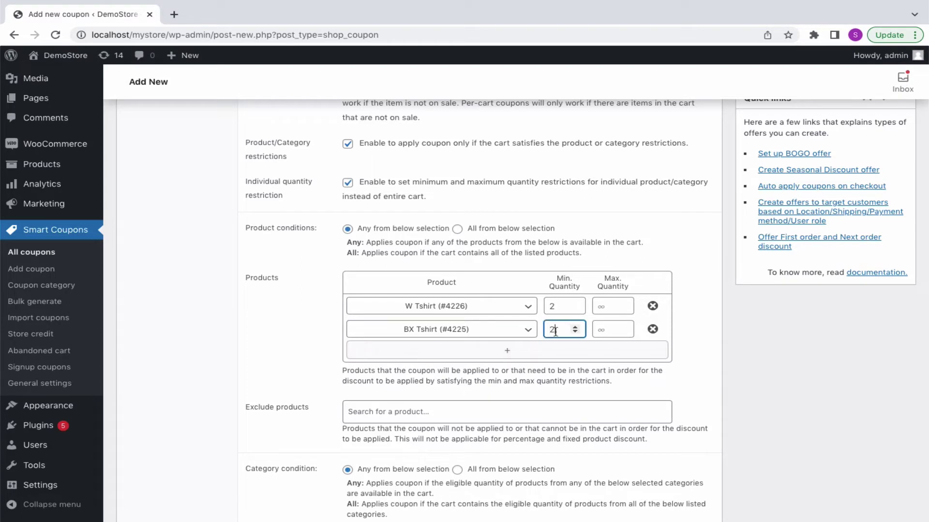
- Add a GR Tshirt row with minimum quantity 2, then remove it again
click(507, 350)
click(484, 352)
text(GR T)
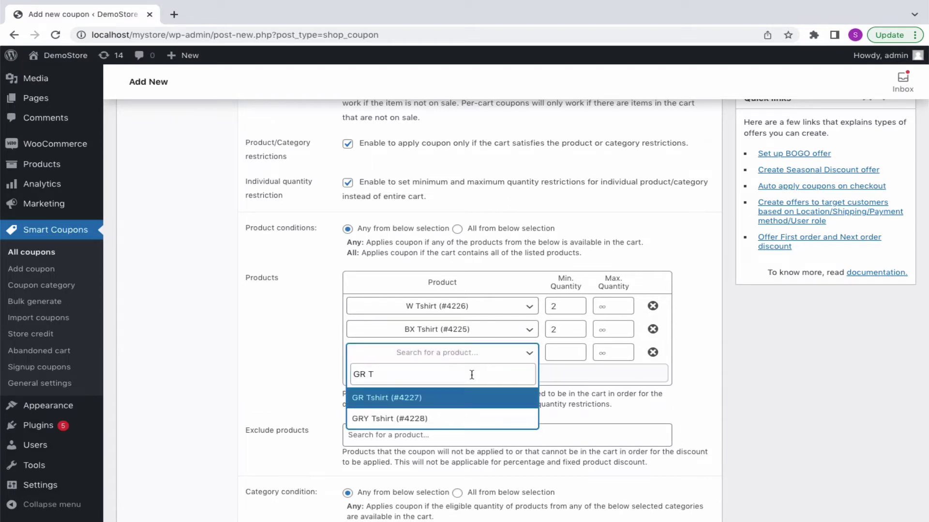
click(449, 405)
click(564, 352)
text(2)
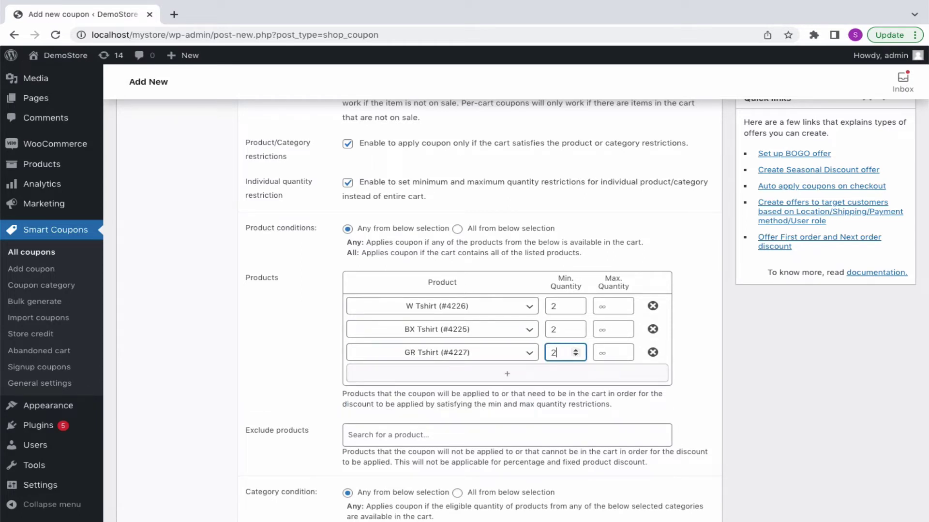
click(653, 353)
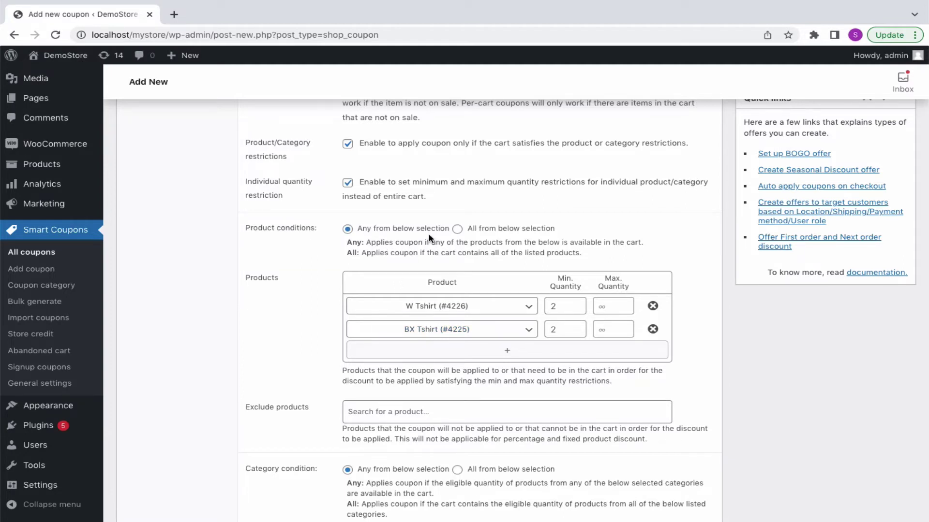
click(458, 229)
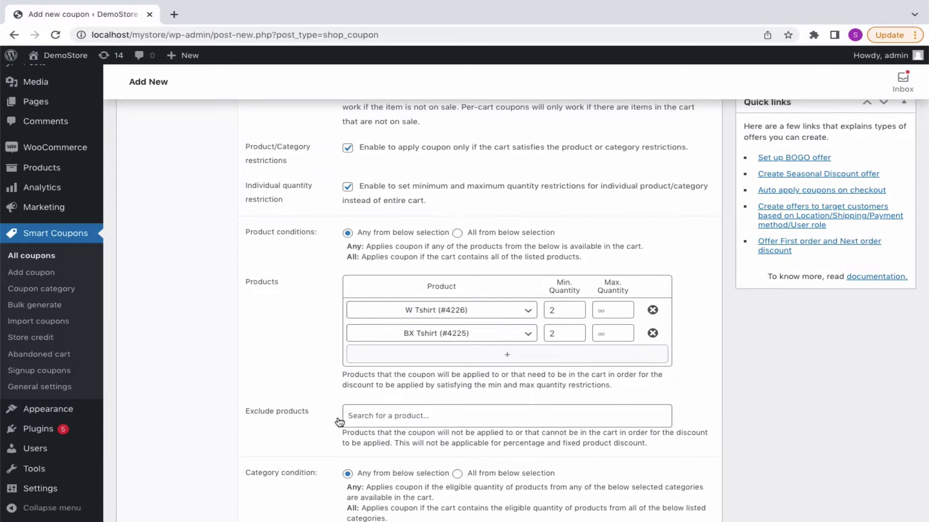
- Add the Fashion product category with minimum quantity 2 to the coupon's required categories
click(369, 422)
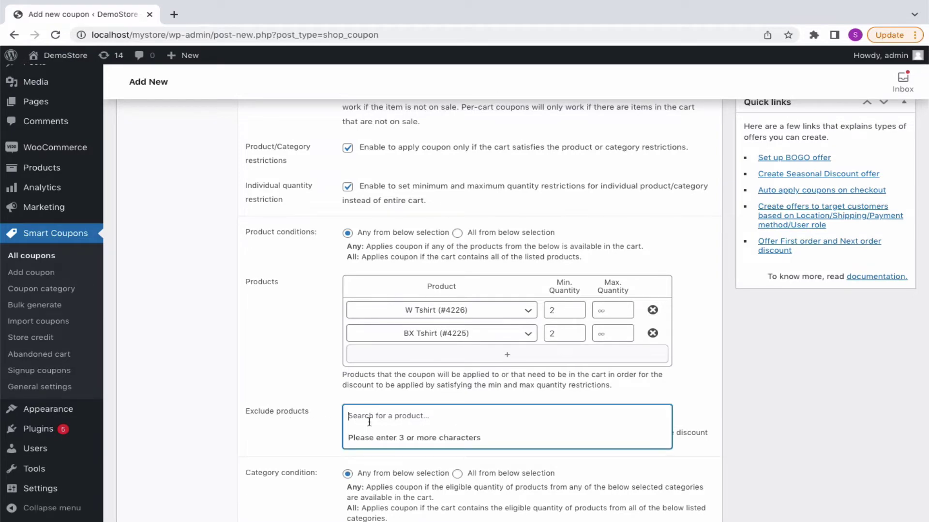
click(425, 473)
scroll(421, 464, down, 5)
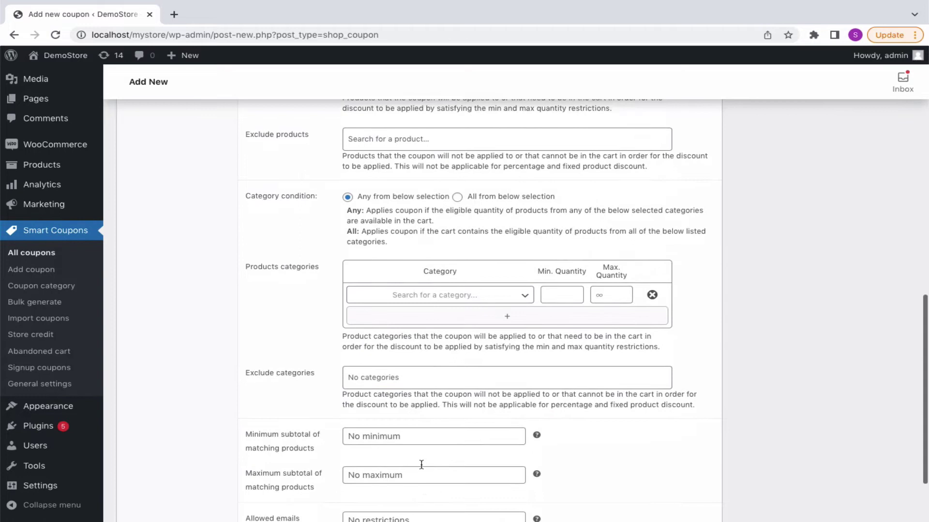
click(410, 296)
text(FASH)
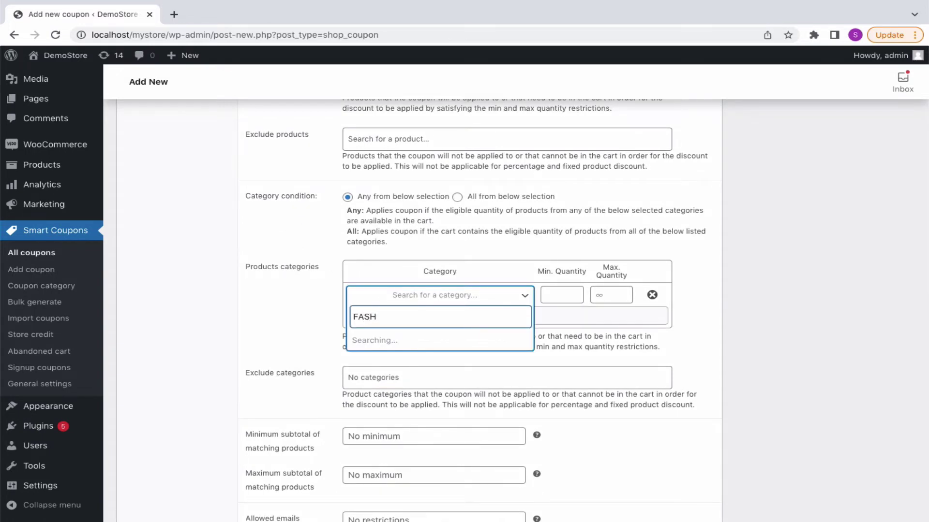
click(419, 349)
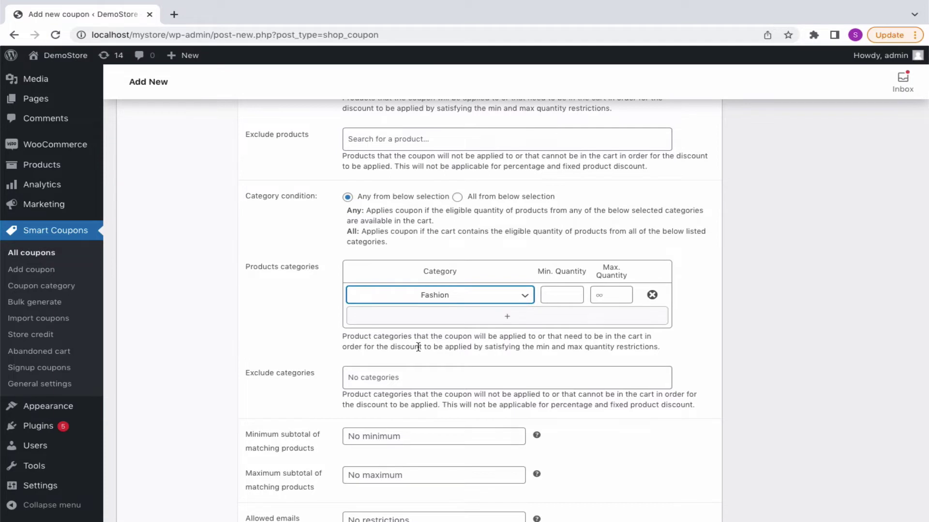
click(556, 293)
text(2)
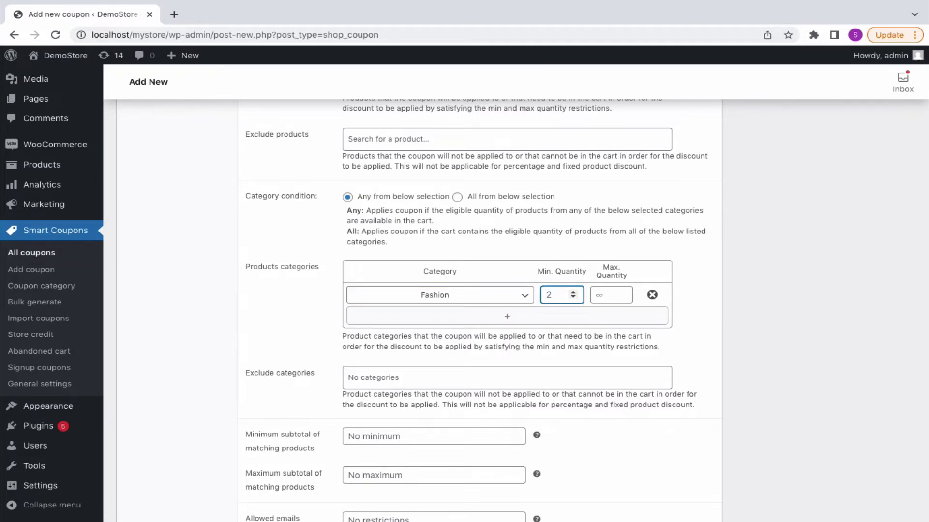
scroll(389, 181, down, 2)
scroll(389, 181, up, 8)
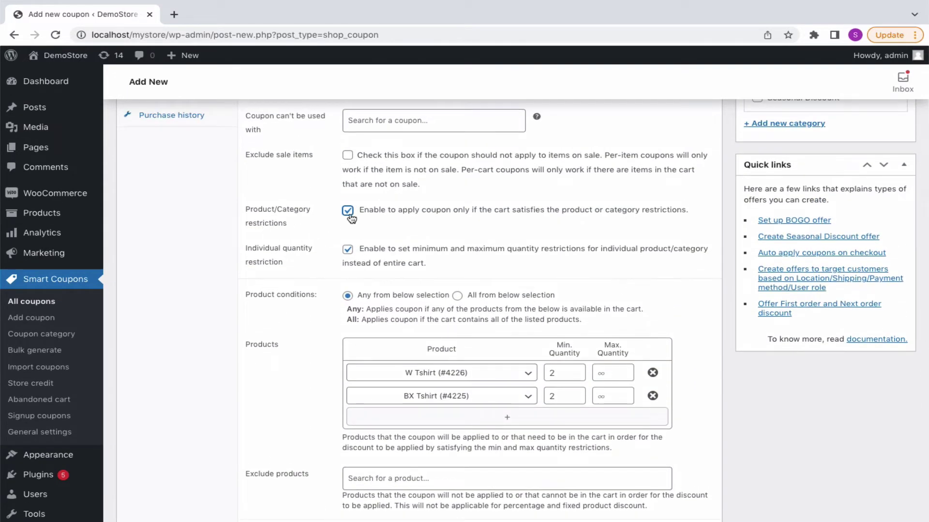
click(348, 215)
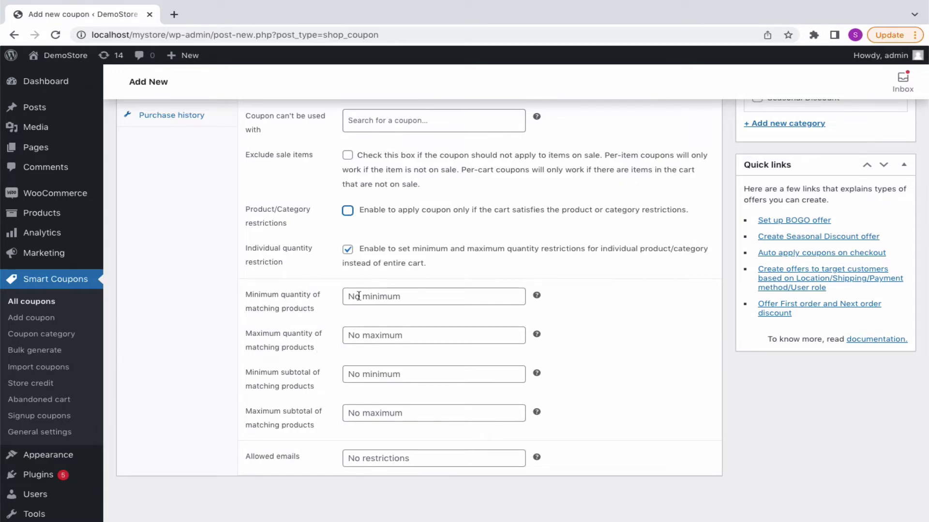
click(358, 296)
text(2)
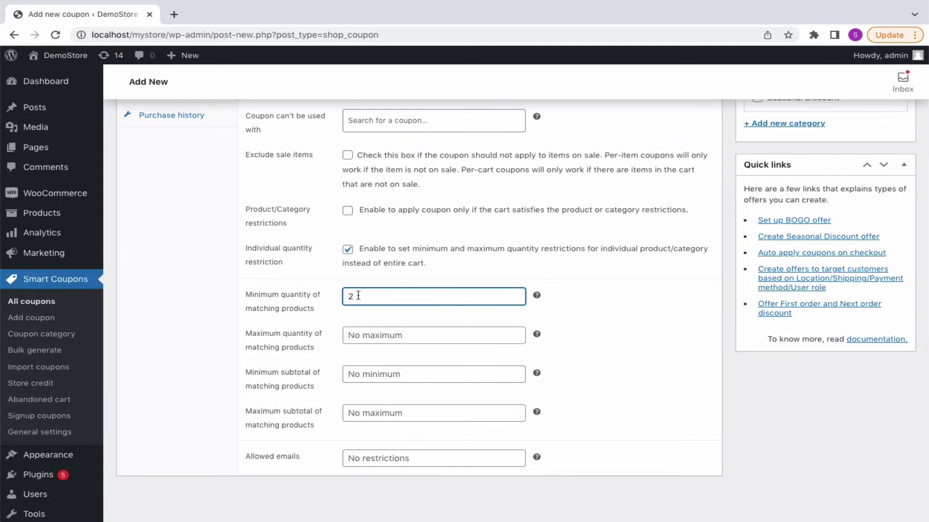
click(348, 250)
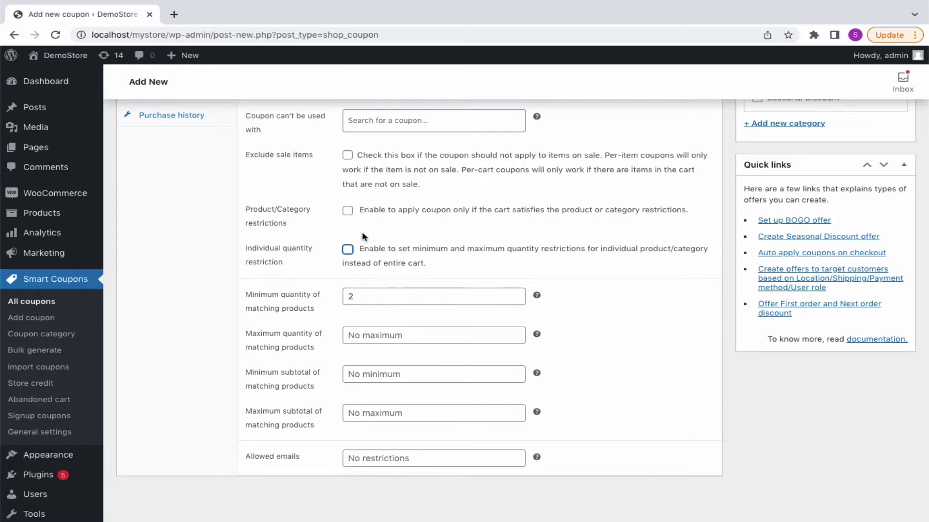
click(347, 210)
click(347, 249)
scroll(455, 395, down, 6)
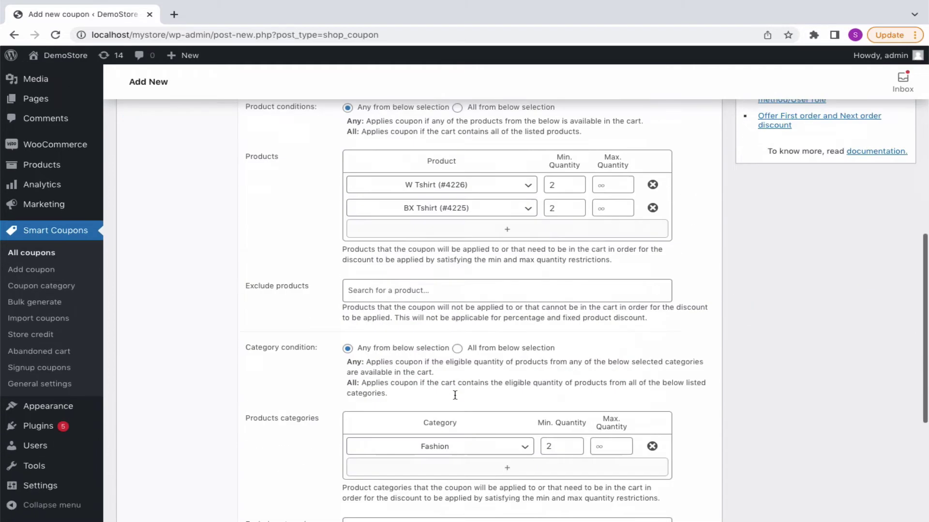
scroll(453, 343, up, 10)
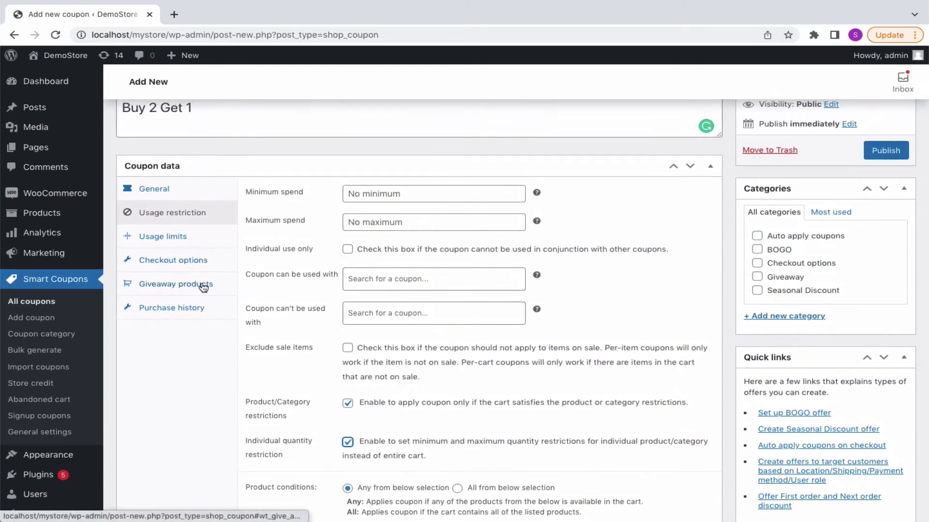
- Show the Giveaway products settings and list the Customer gets options
click(202, 286)
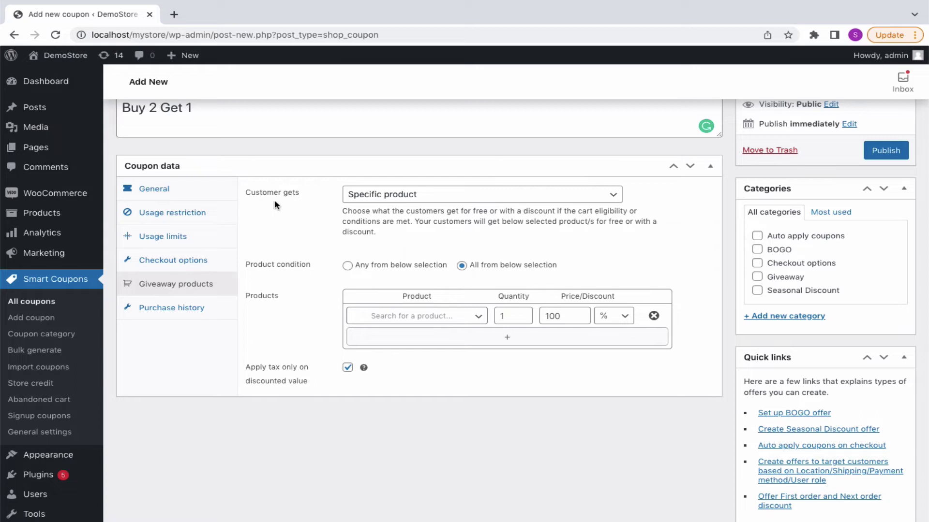
click(503, 196)
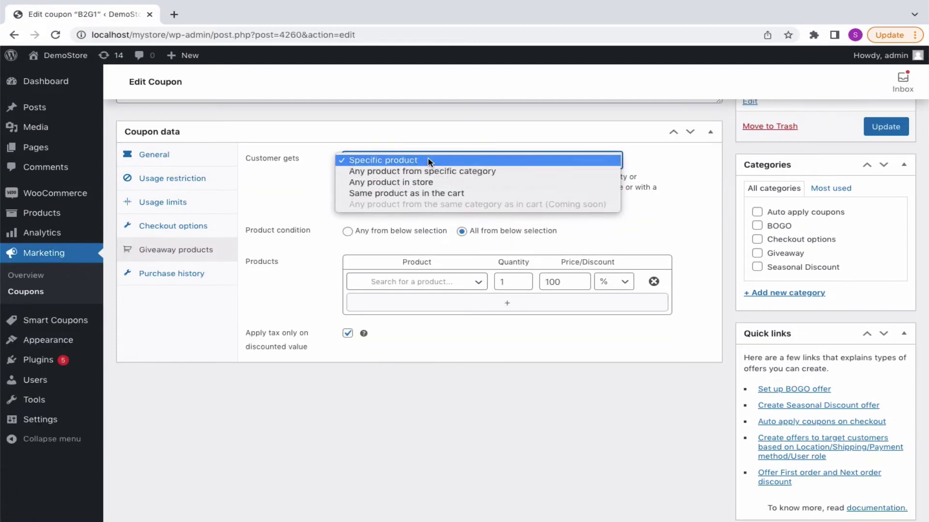
- Make the giveaway the specific product ZC Tshirt at a 50% discount
click(429, 161)
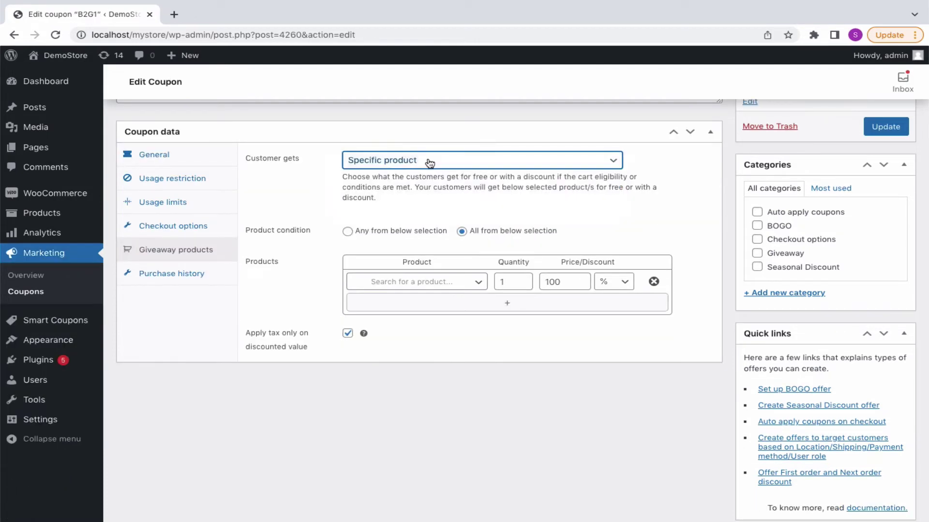
click(406, 282)
text(zc t)
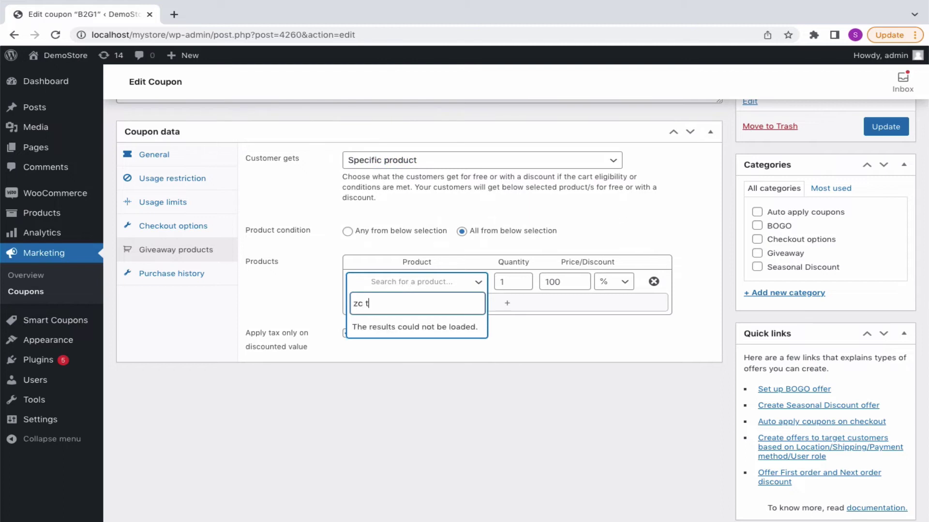
click(414, 328)
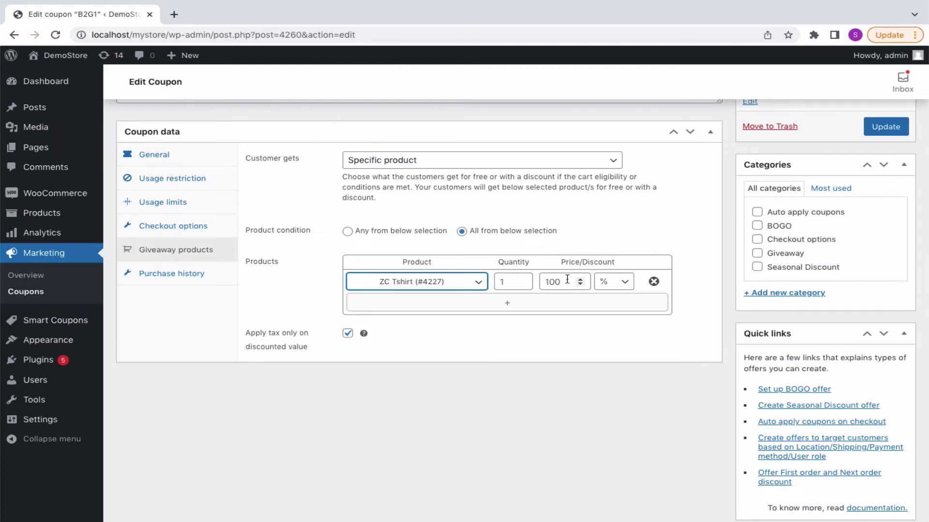
drag(563, 282, 542, 281)
text(50)
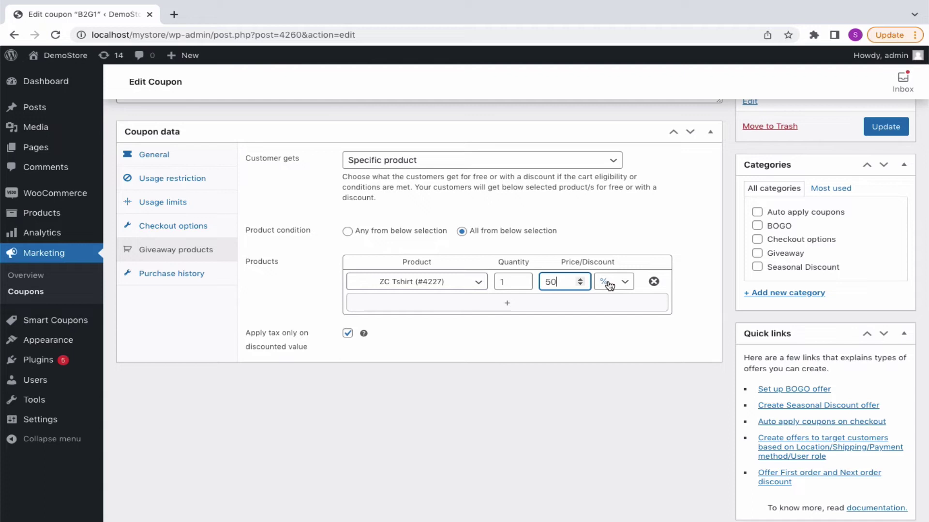
click(626, 285)
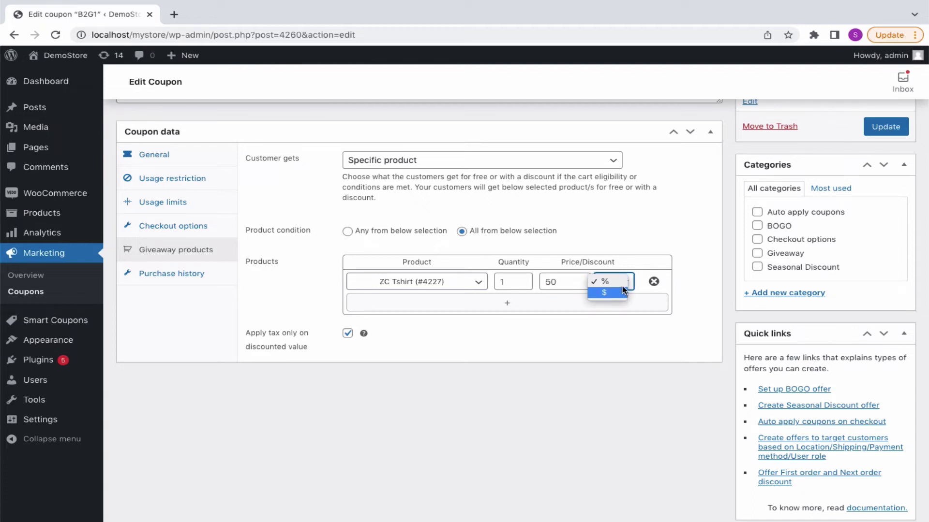
click(604, 282)
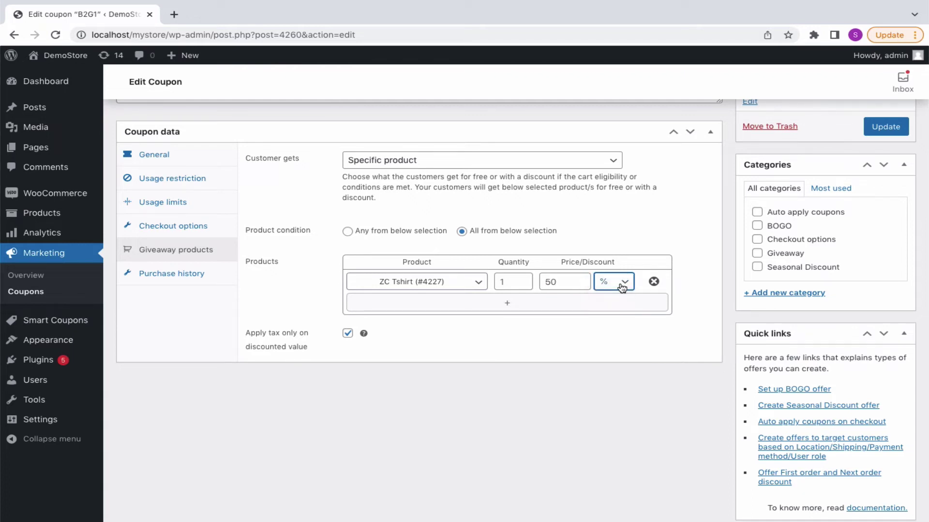
- Review usage restrictions, then remove the extra empty giveaway product row
click(196, 180)
scroll(528, 405, down, 4)
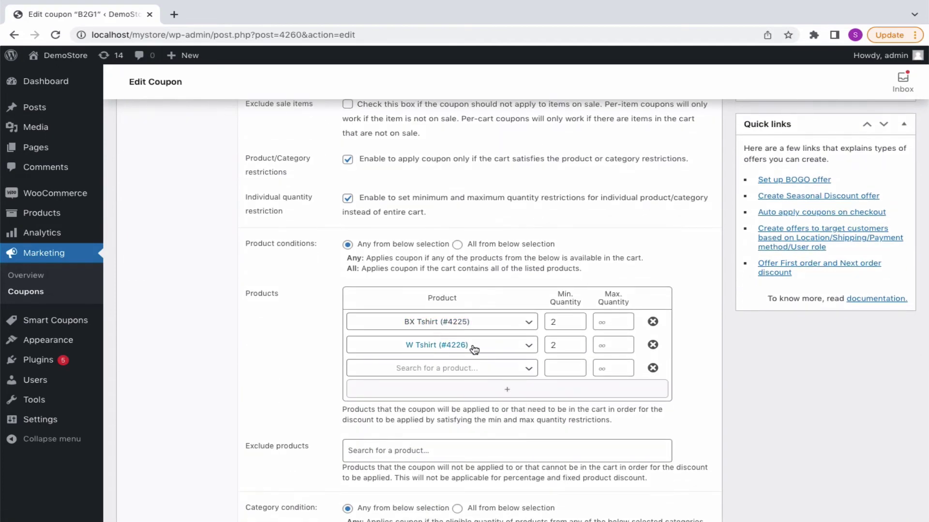
scroll(476, 353, up, 4)
click(185, 232)
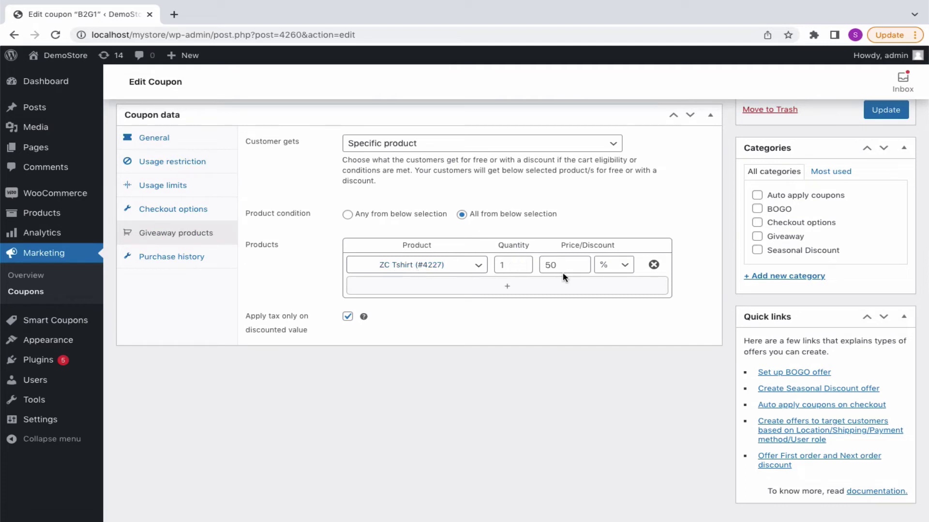
click(529, 286)
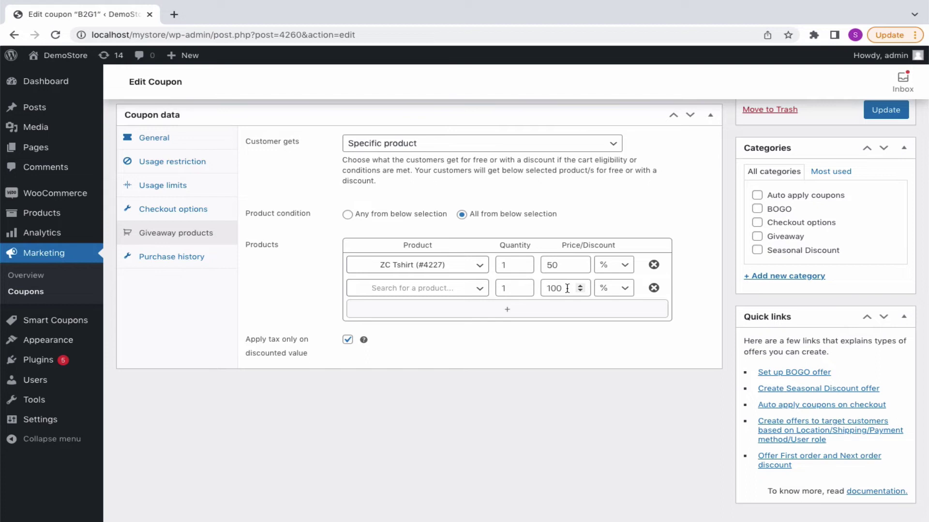
click(654, 288)
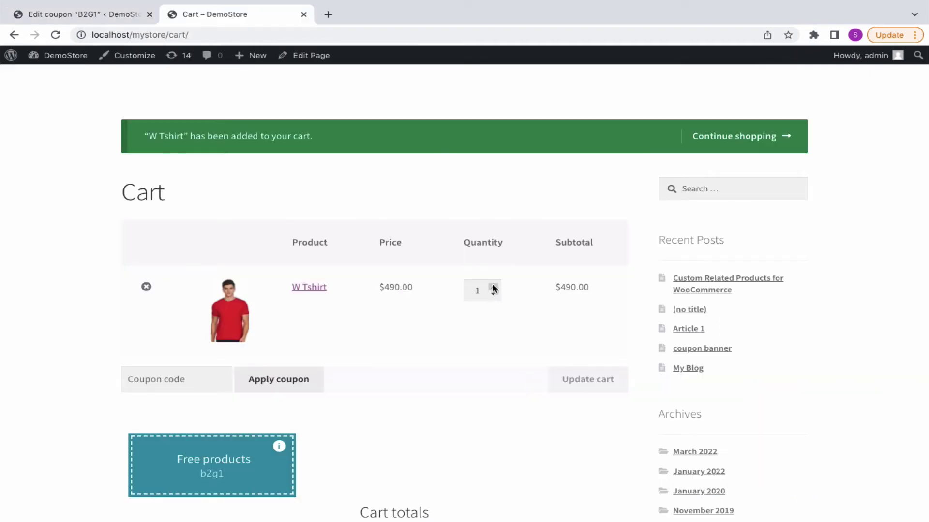
- Raise W Tshirt quantity to 2 and add the 50%-off ZC Tshirt freebie ($195.00) to the cart
click(493, 287)
click(580, 378)
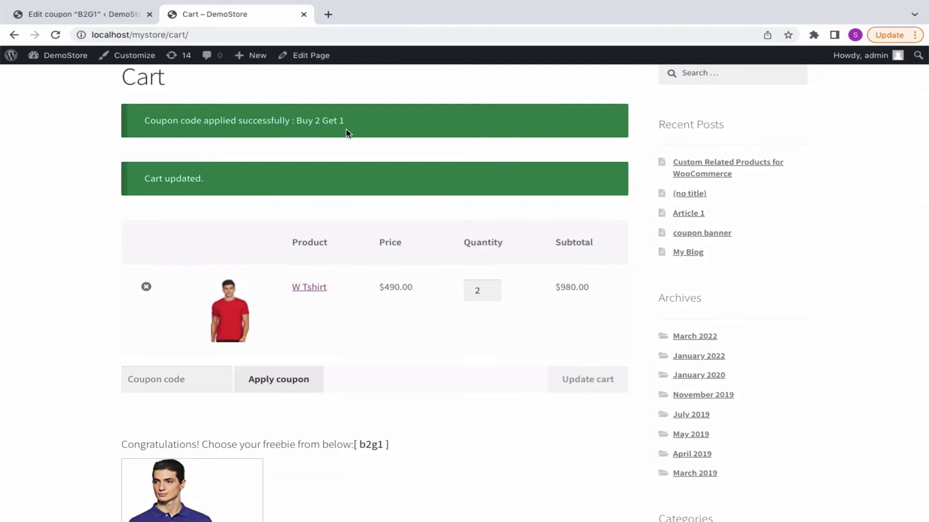
scroll(403, 328, down, 4)
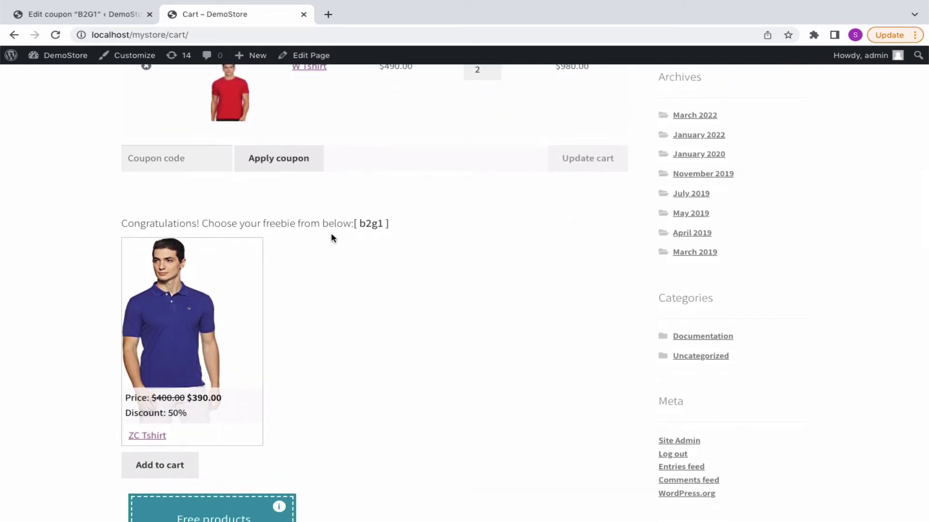
scroll(341, 237, down, 1)
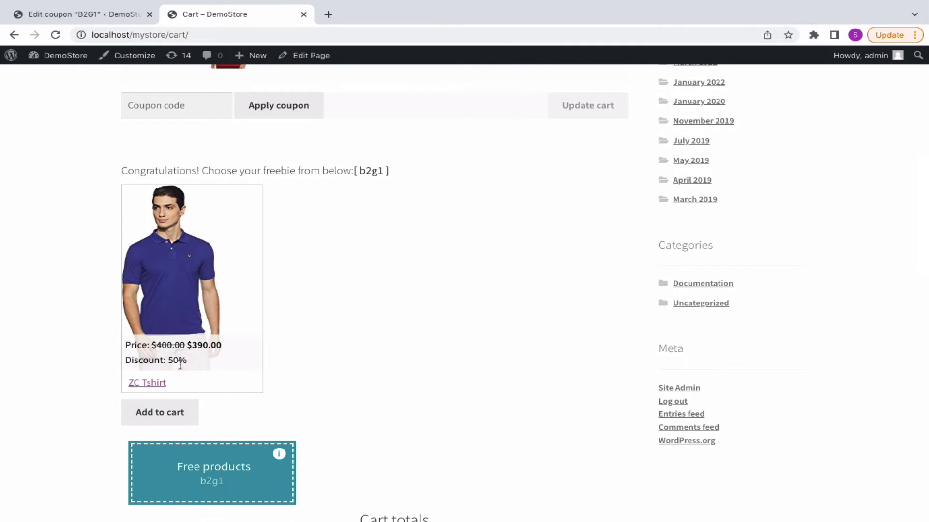
click(172, 416)
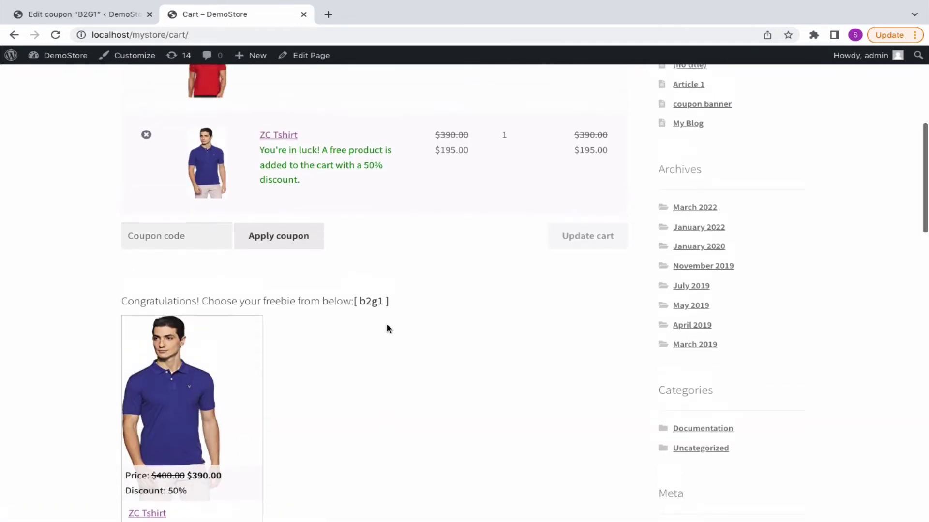
scroll(387, 329, up, 2)
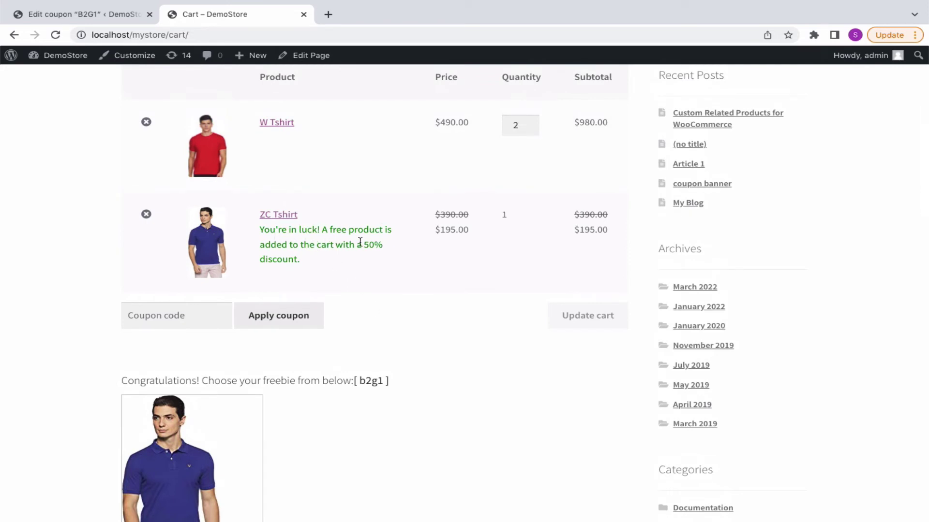
- Change the giveaway to any product from the Fashion category
key(ctrl+w)
click(478, 155)
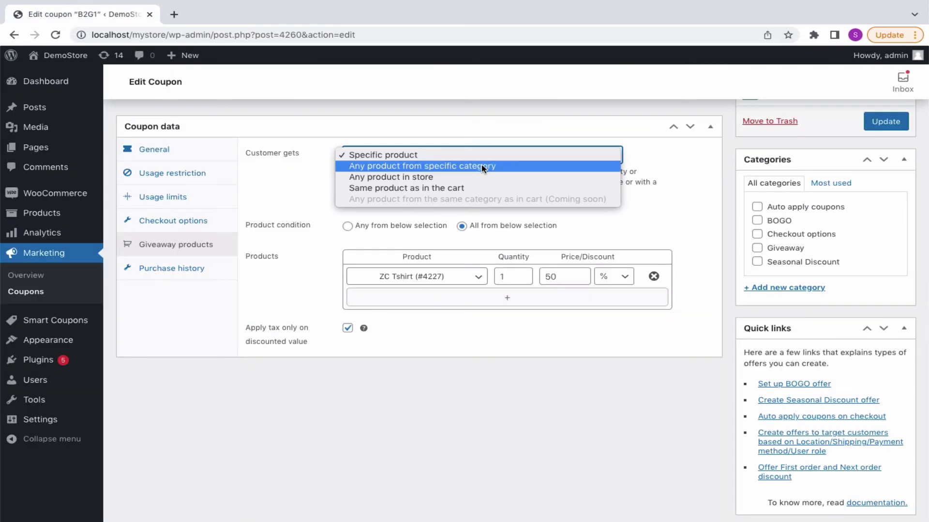
click(483, 166)
click(437, 246)
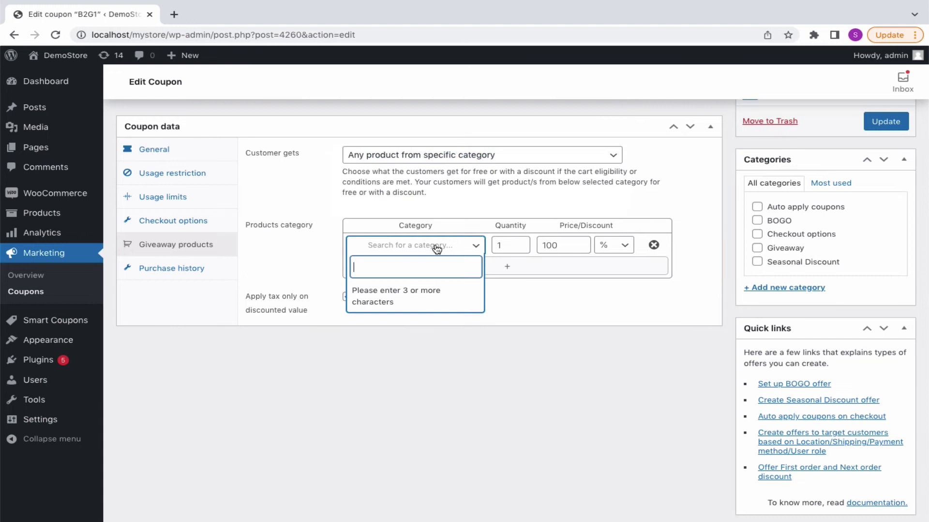
text(fash)
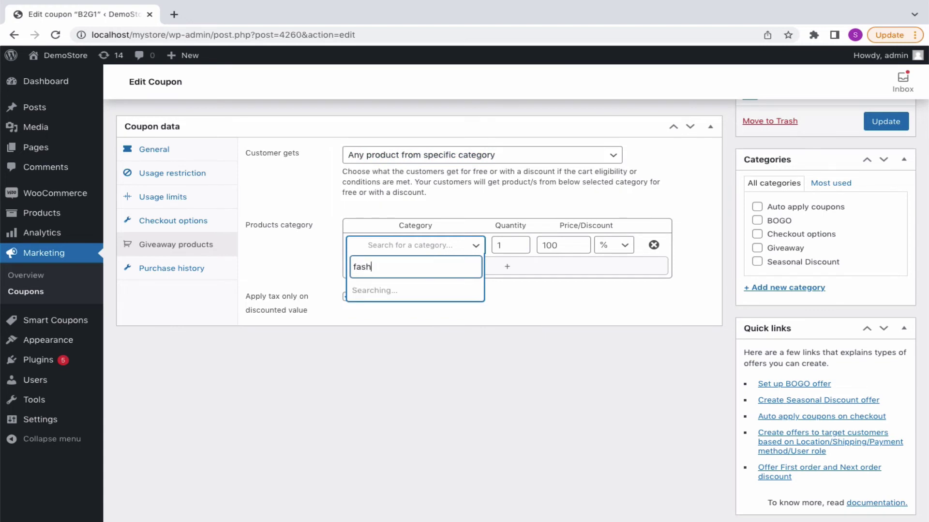
click(429, 287)
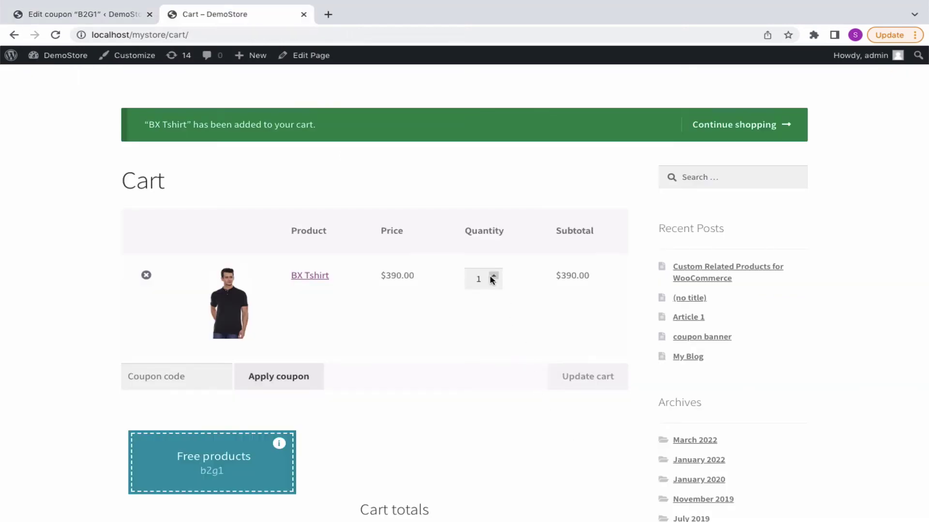
- Update the cart to two BX Tshirts and add a free Y Tshirt from the Fashion category
click(492, 277)
click(578, 377)
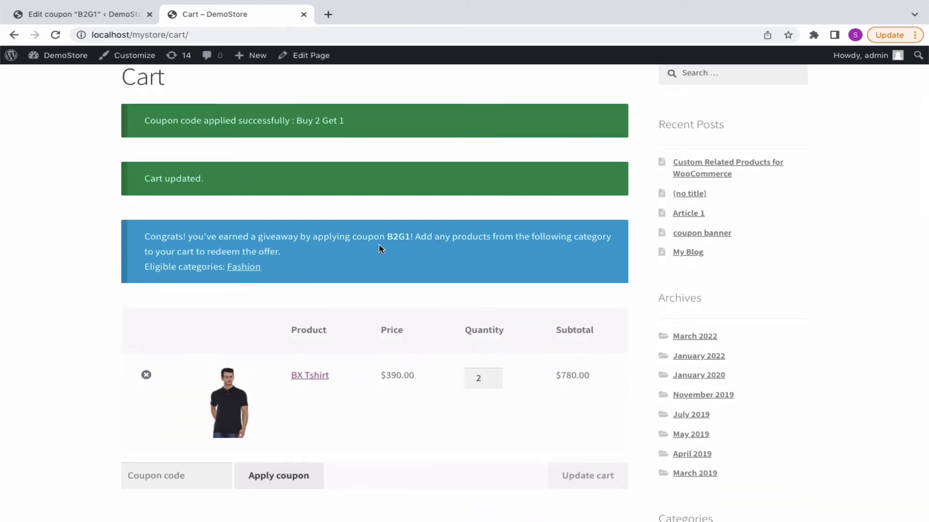
middle_click(256, 272)
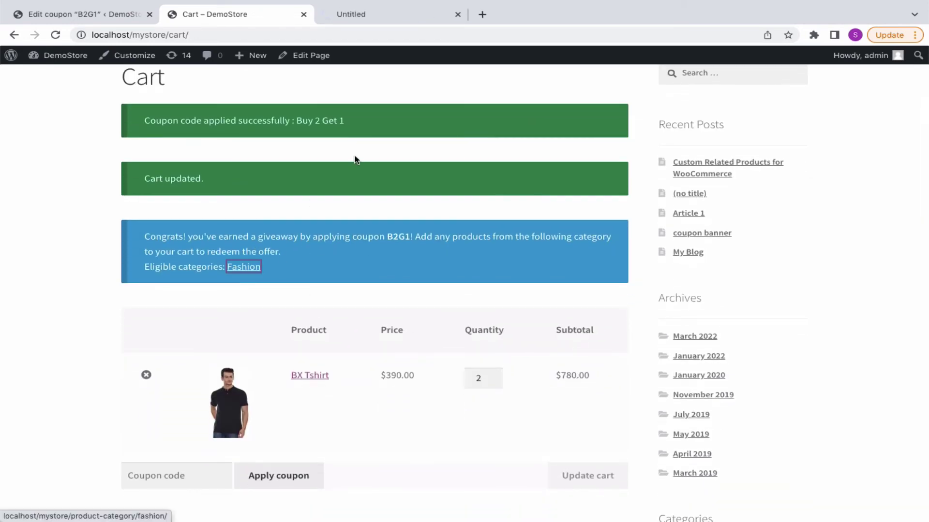
click(399, 19)
scroll(473, 319, down, 7)
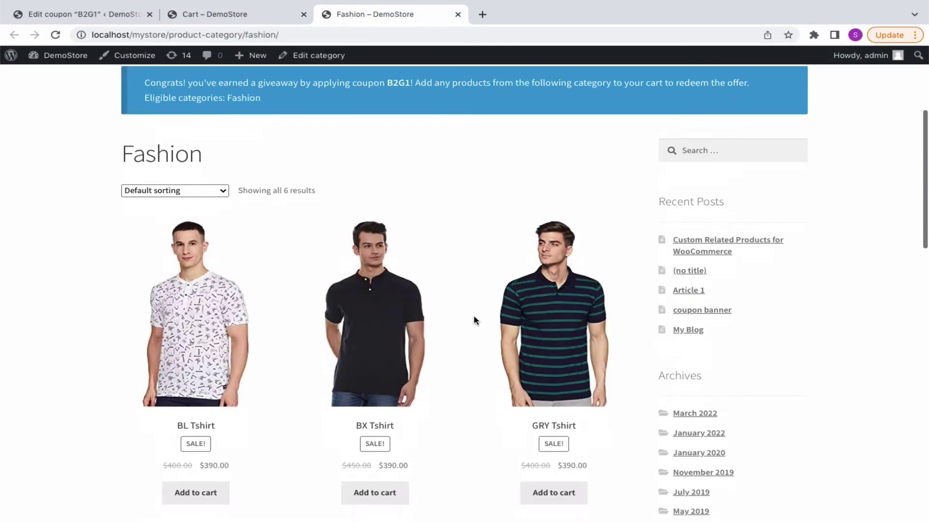
scroll(474, 319, down, 4)
click(394, 490)
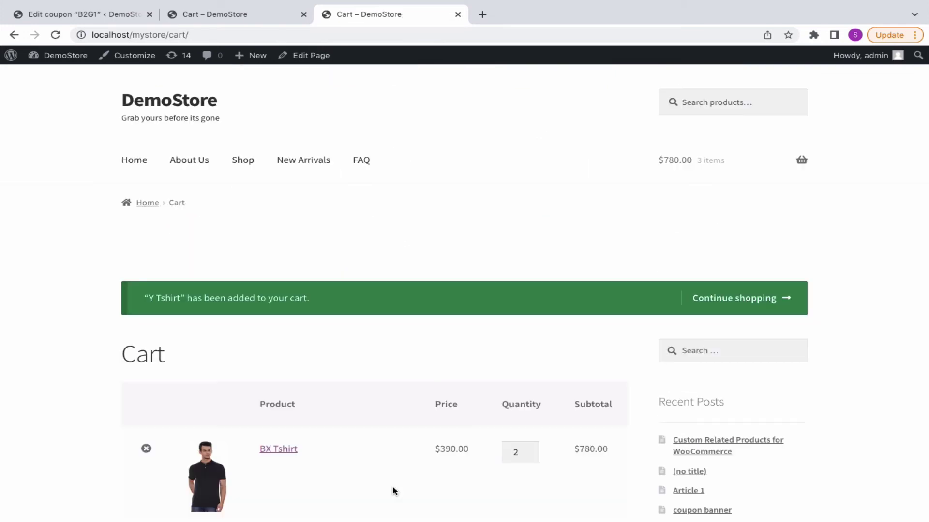
scroll(655, 352, down, 3)
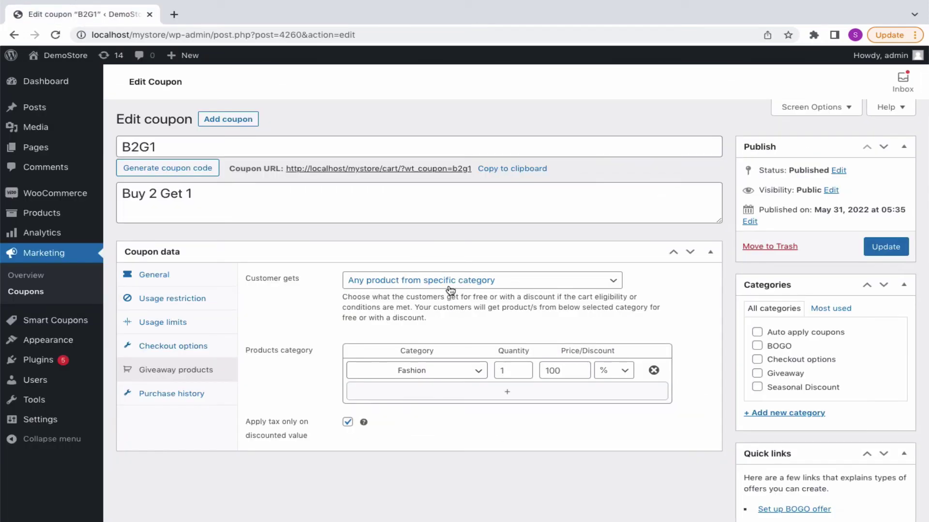
- Make B2G1's giveaway any product in store at a 100% discount, keeping the % unit
click(449, 289)
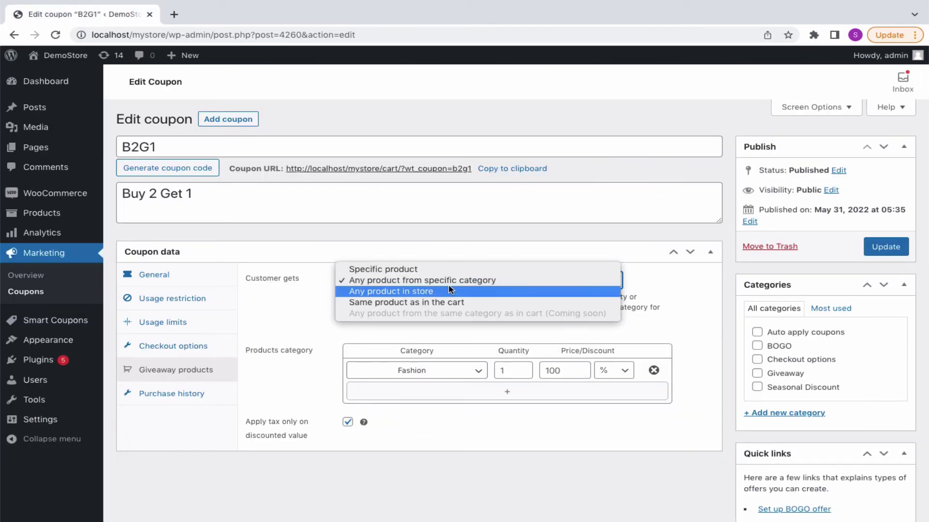
click(449, 292)
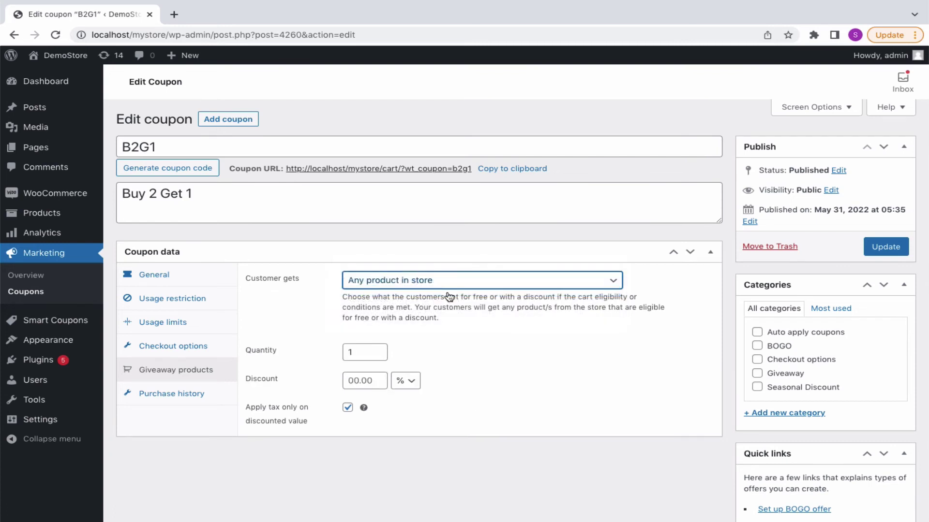
click(370, 381)
text(0)
double_click(370, 381)
text(100)
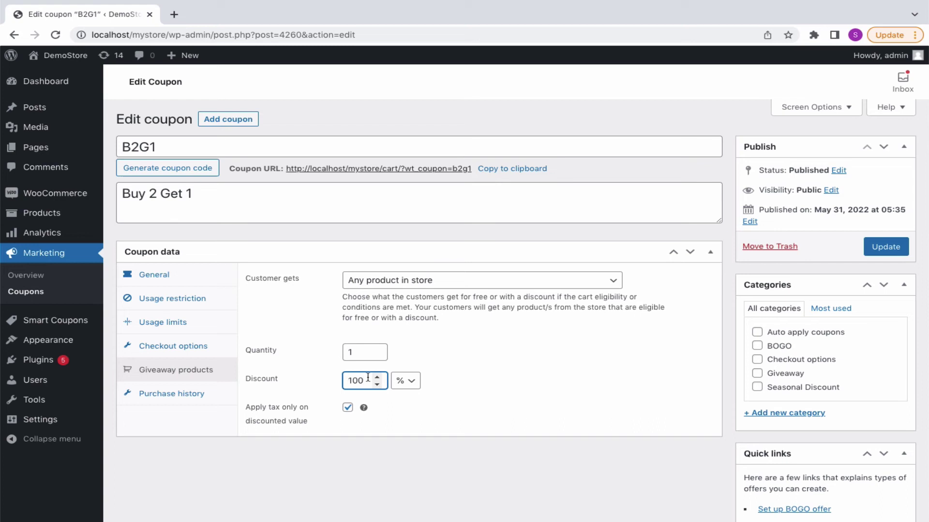
click(407, 382)
click(411, 382)
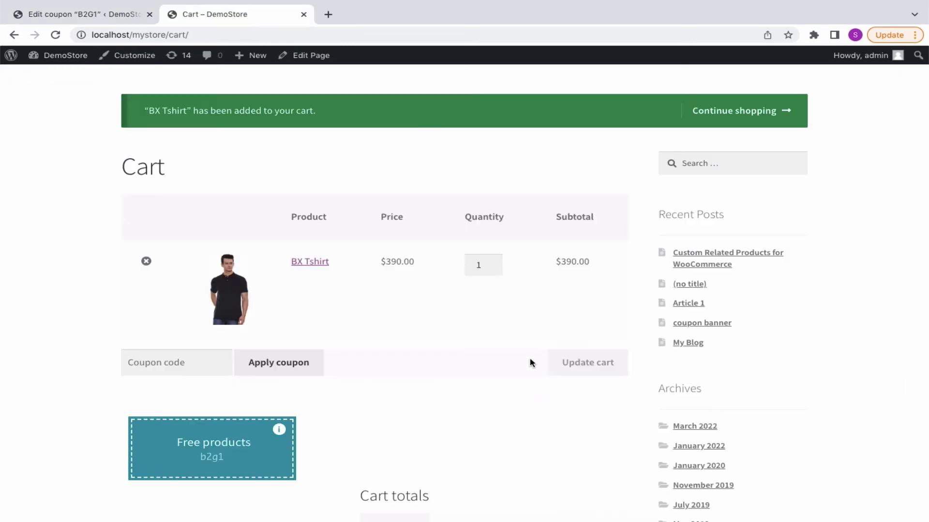
- Update the cart to two BX Tshirts, add the BL Tshirt, then set giveaway to same product
click(493, 262)
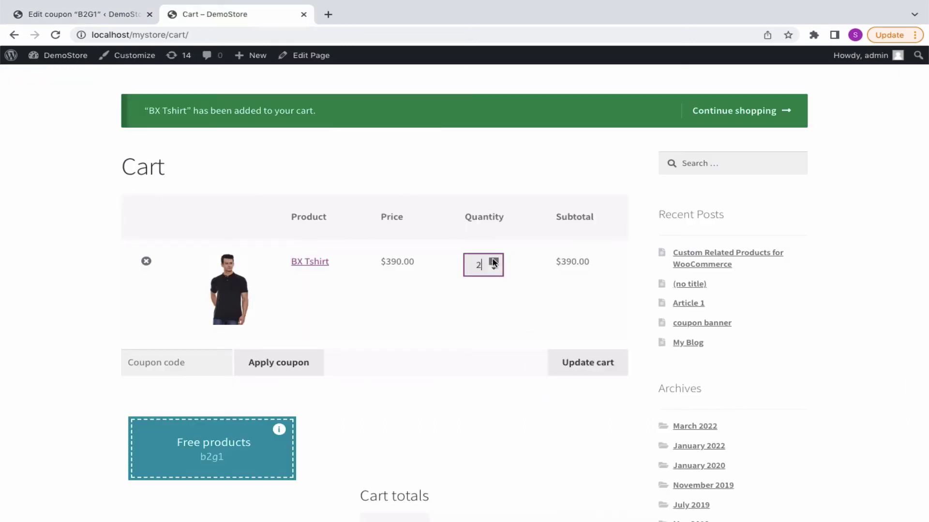
click(584, 364)
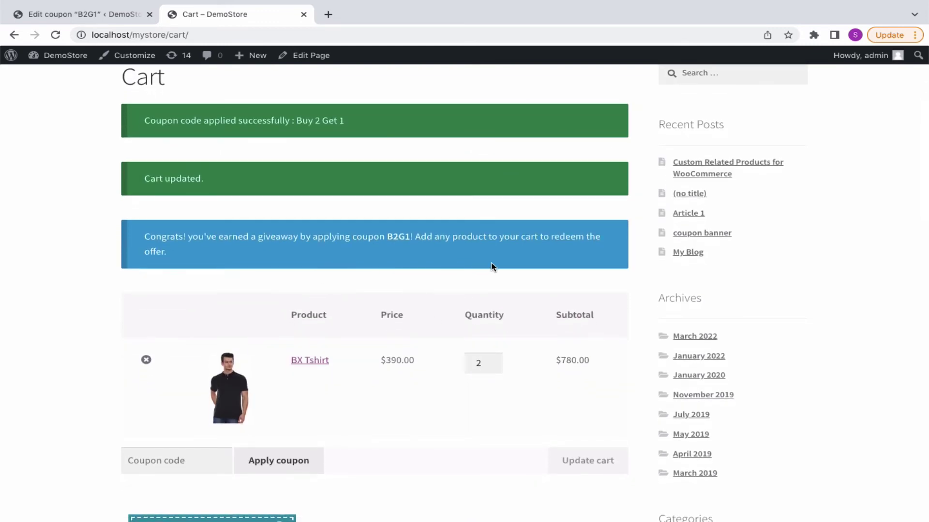
scroll(491, 263, up, 4)
click(248, 166)
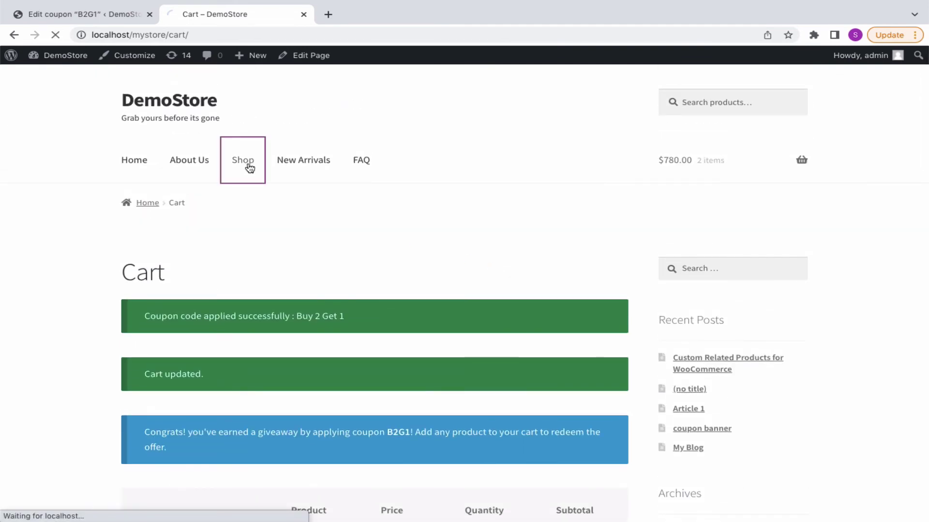
scroll(331, 284, down, 4)
click(381, 493)
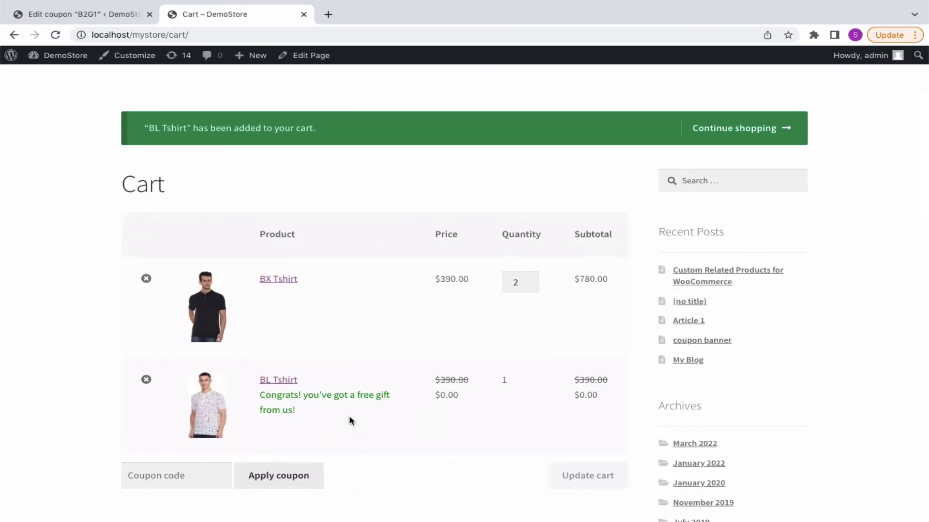
click(597, 156)
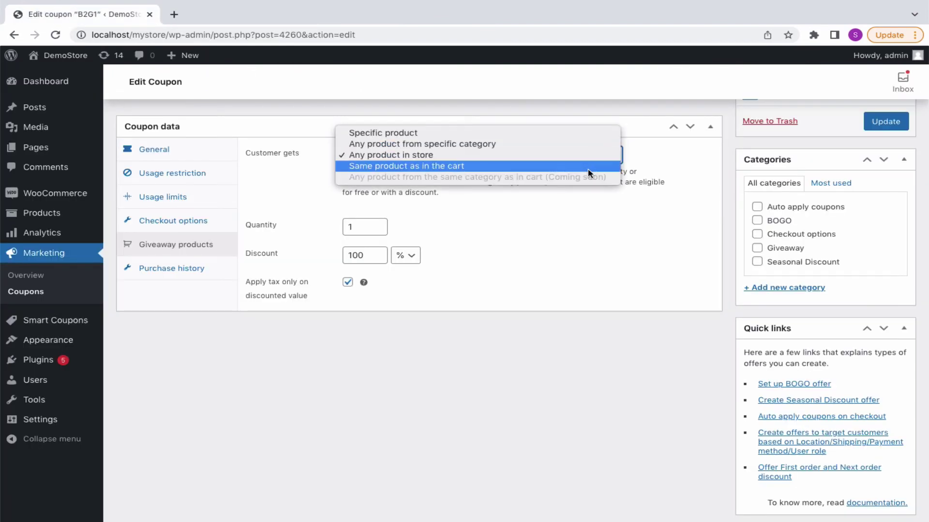
click(587, 169)
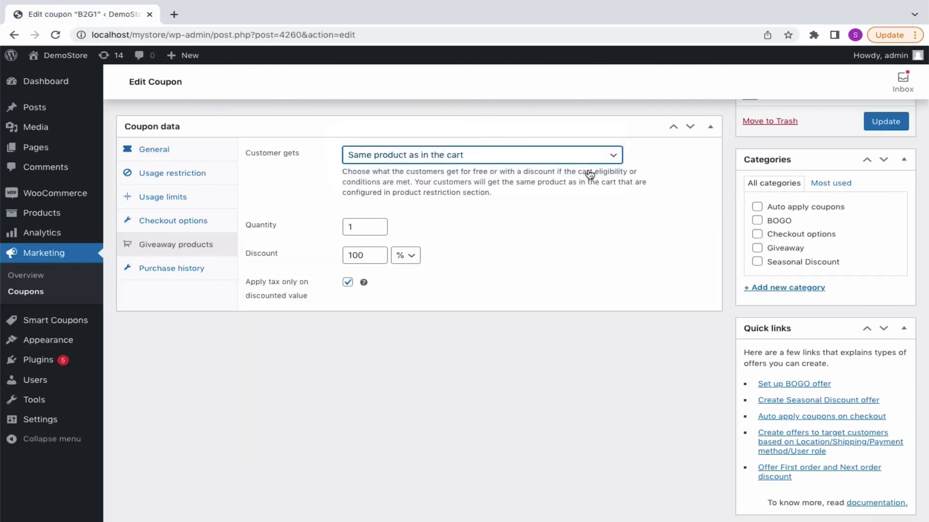
- Keep the % discount unit, update the cart to two BX Tshirts, and add the free BX Tshirt
click(406, 257)
click(407, 260)
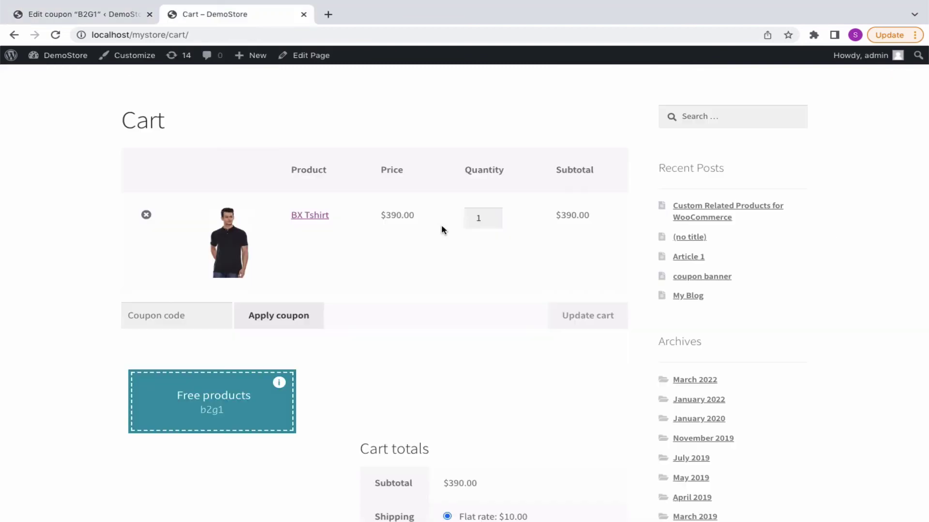
click(495, 214)
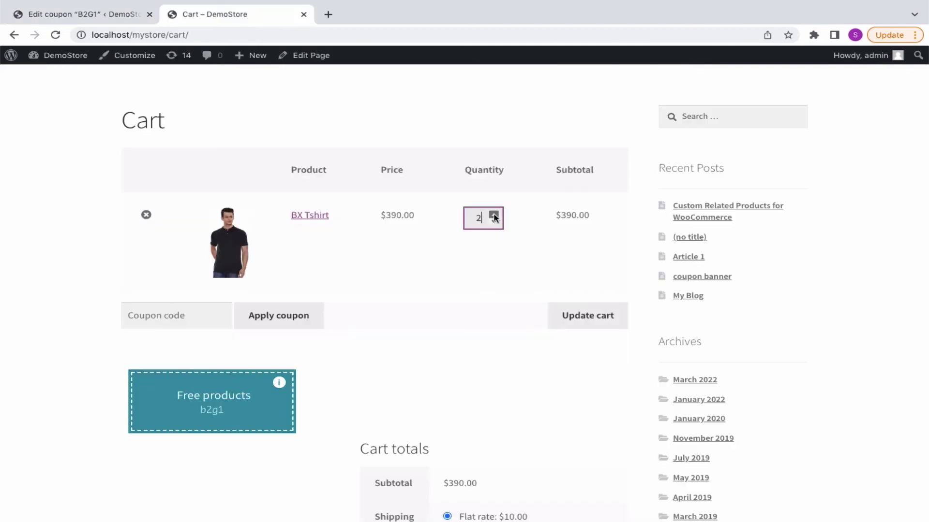
click(592, 321)
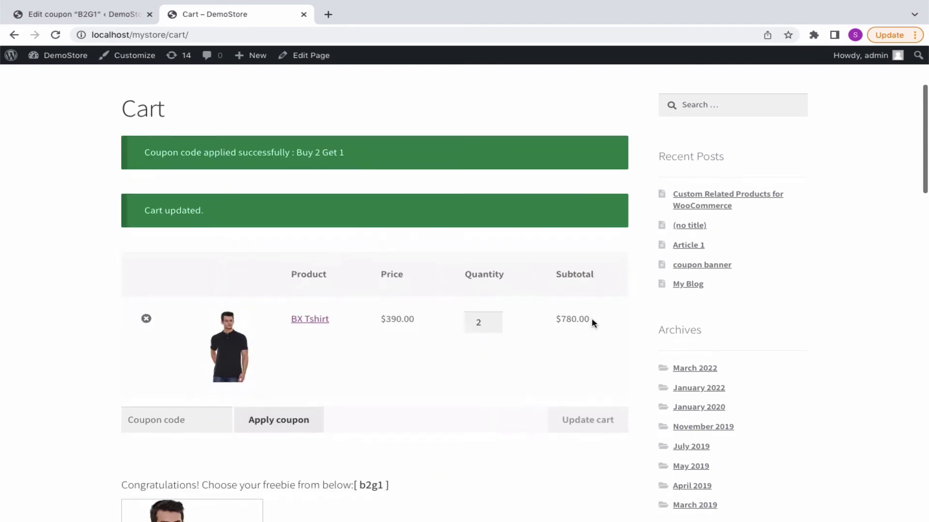
scroll(419, 393, down, 5)
scroll(201, 392, down, 1)
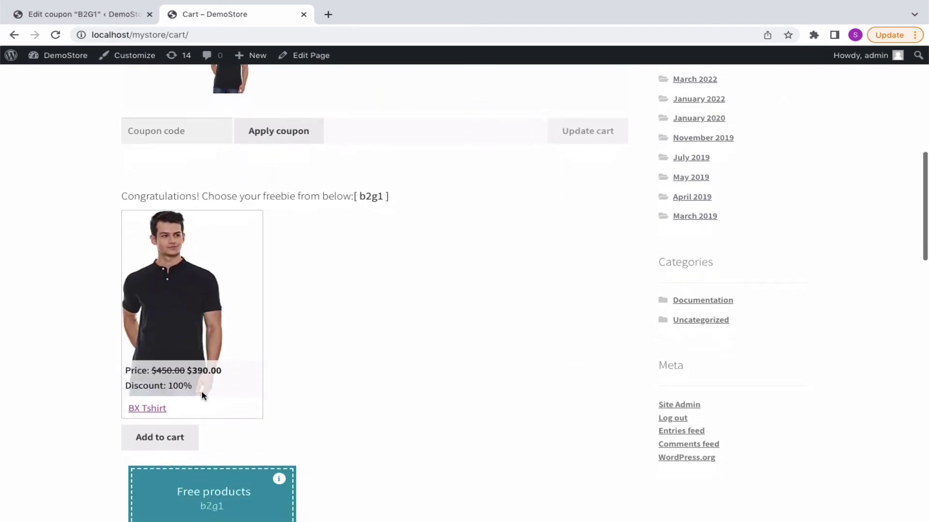
scroll(204, 398, down, 1)
click(186, 409)
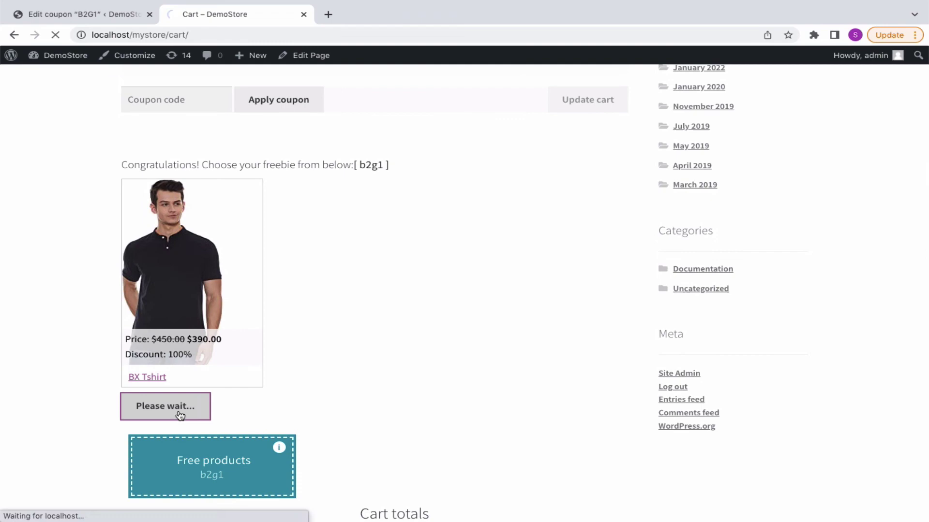
scroll(313, 220, up, 1)
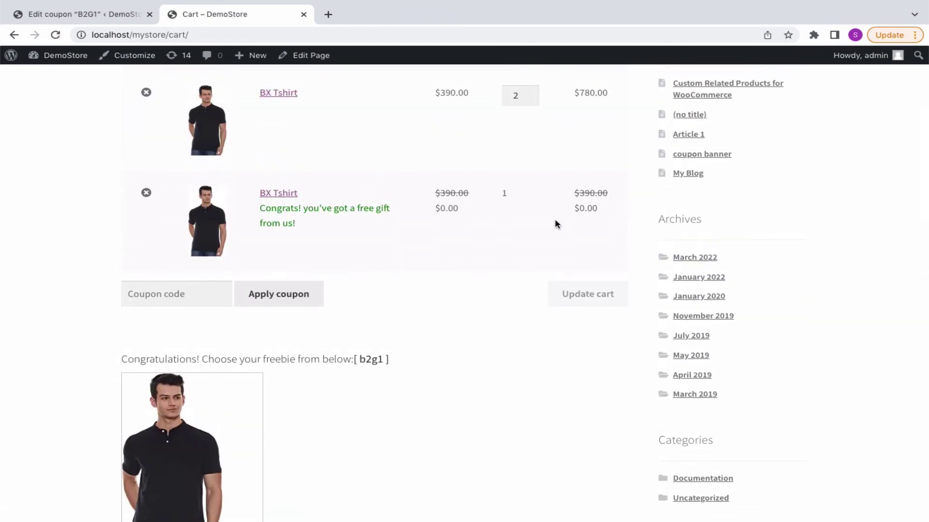
scroll(356, 291, up, 1)
- Turn on Apply repeatedly for B2G1, update the cart to four BX Tshirts, and claim a second free one
click(106, 15)
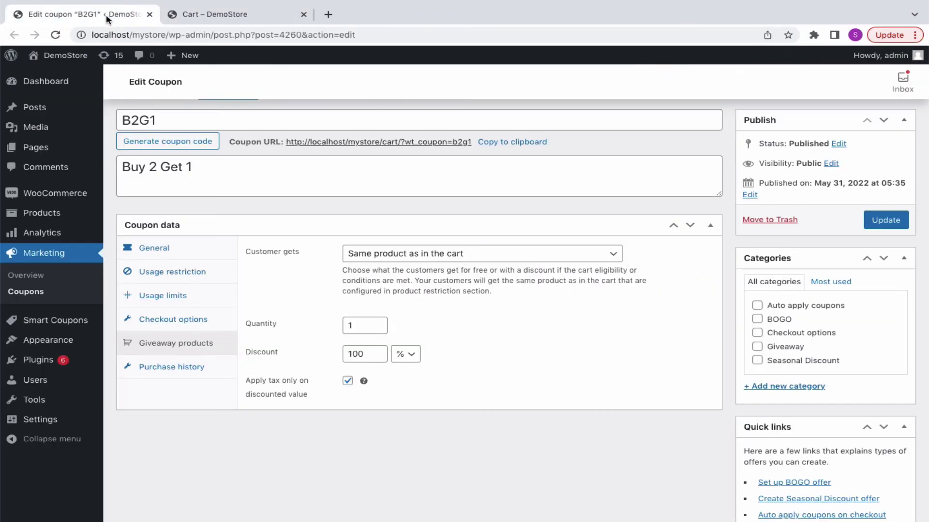
scroll(396, 435, down, 2)
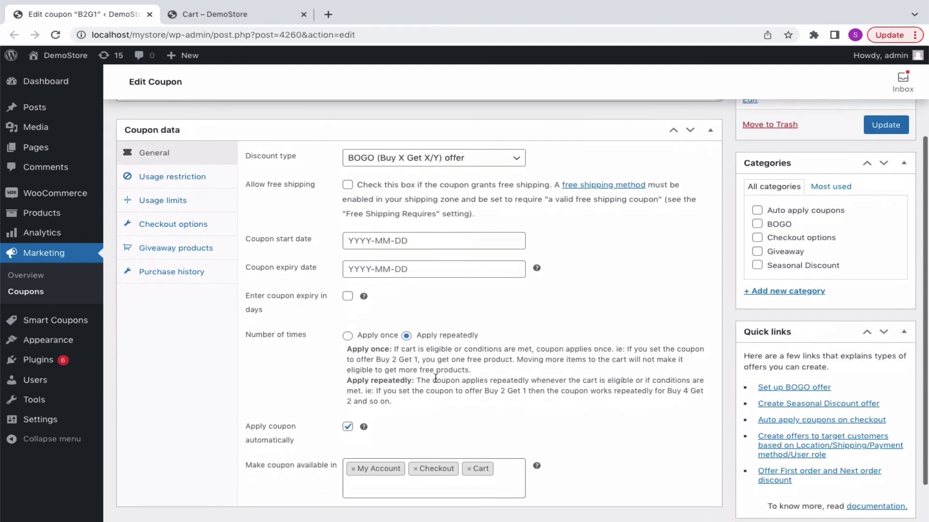
click(243, 16)
click(531, 145)
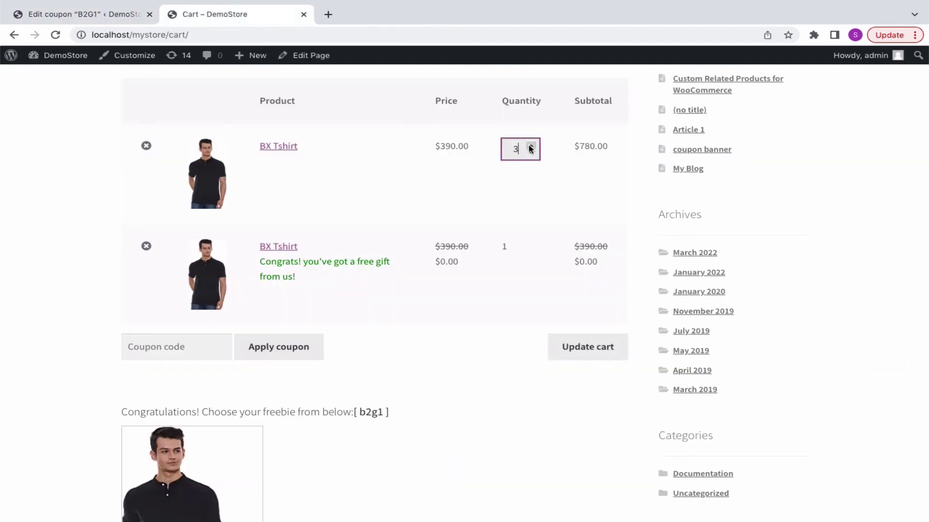
click(531, 145)
click(583, 346)
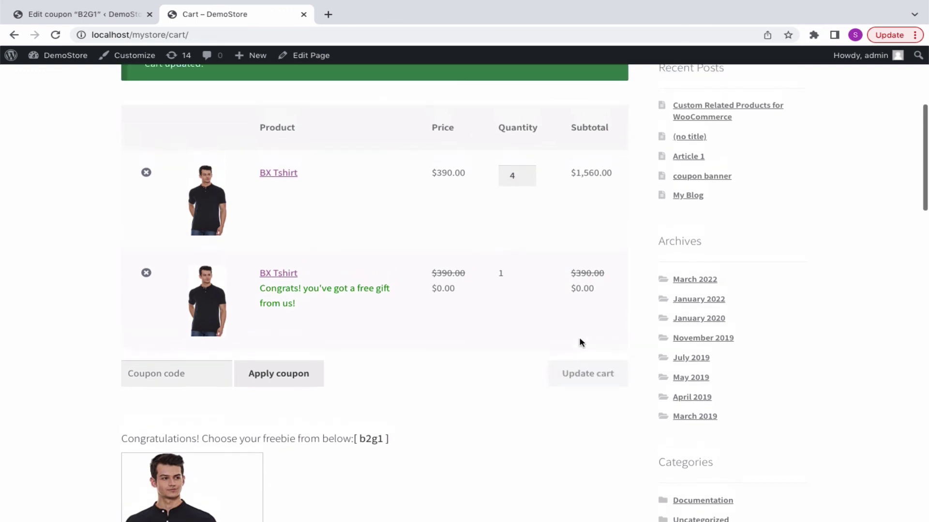
scroll(379, 378, down, 5)
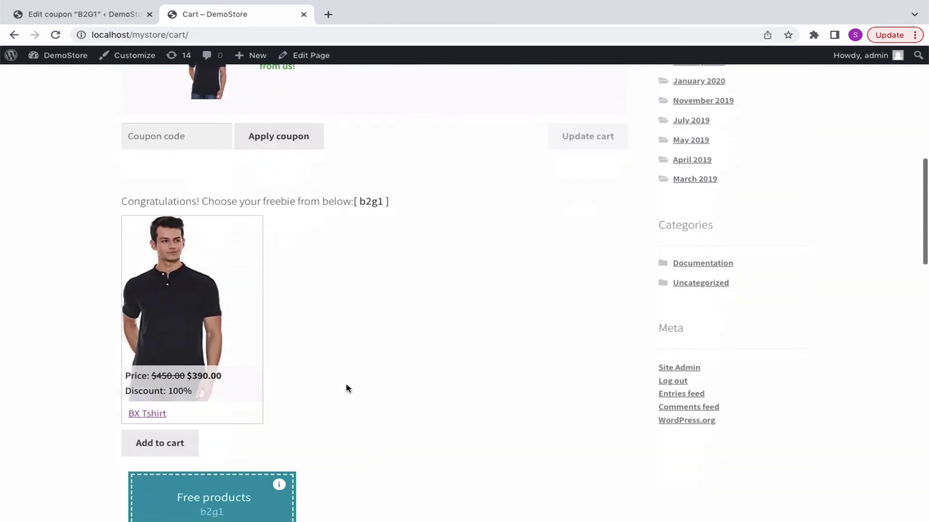
click(167, 442)
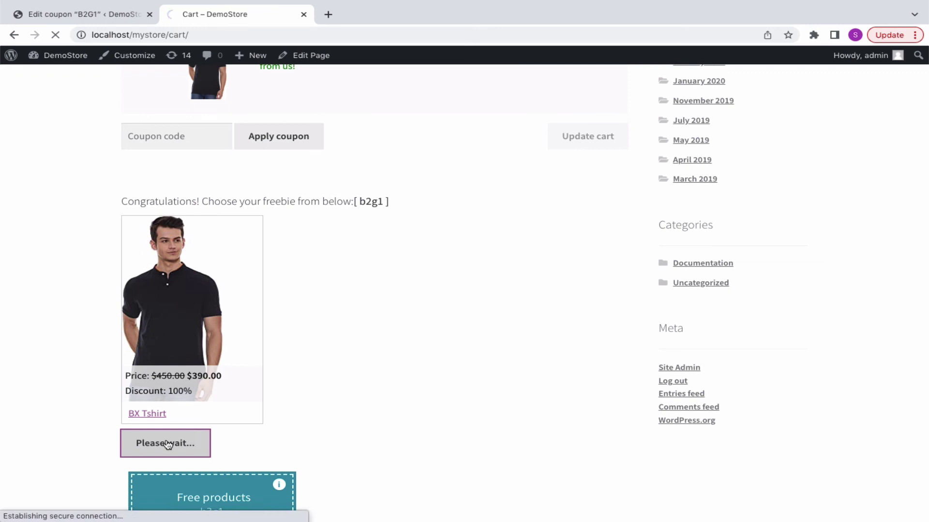
scroll(392, 355, up, 3)
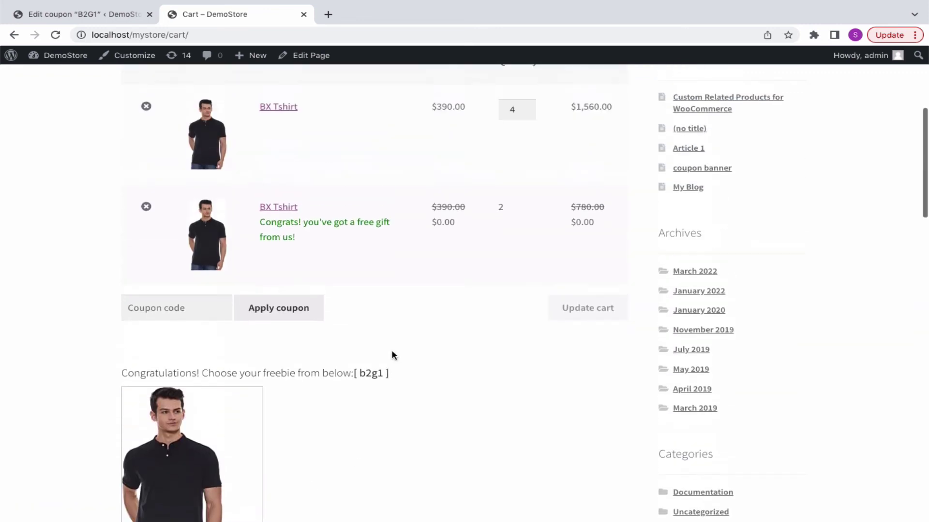
scroll(393, 354, up, 2)
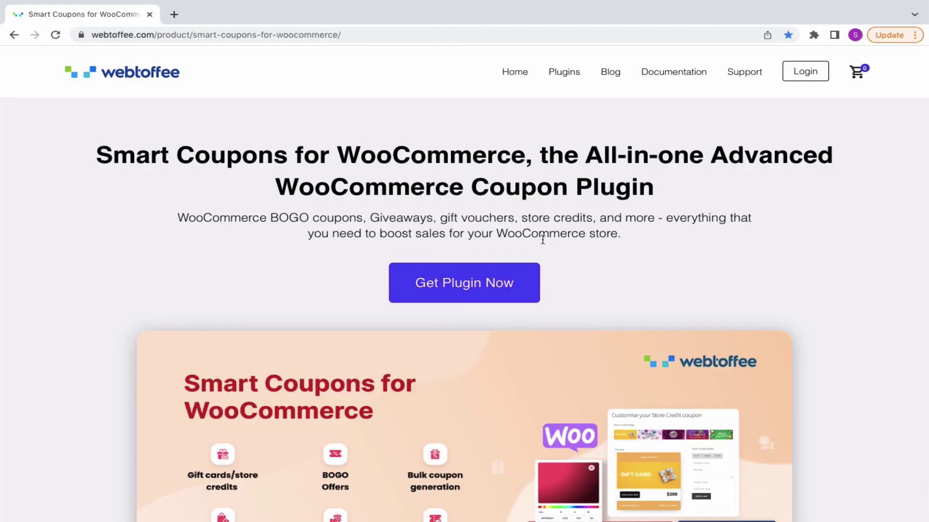
scroll(543, 240, down, 5)
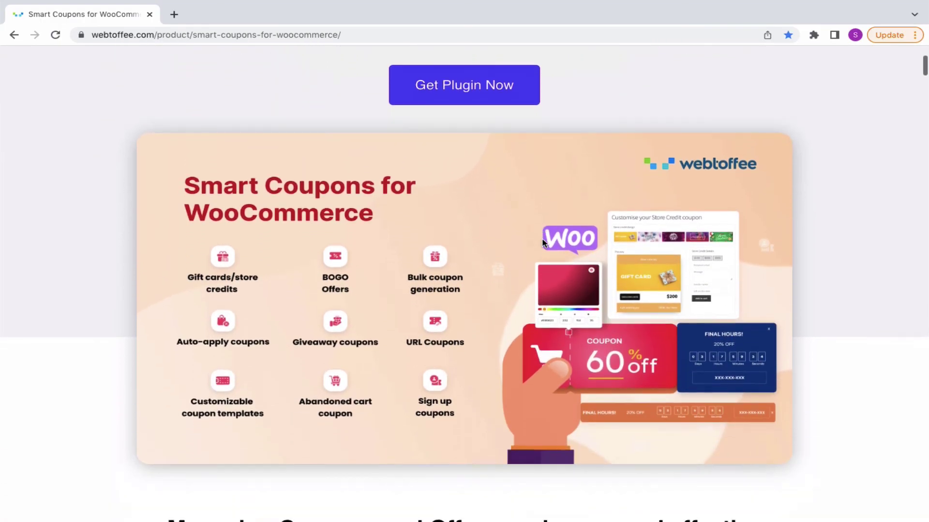
scroll(542, 243, down, 1)
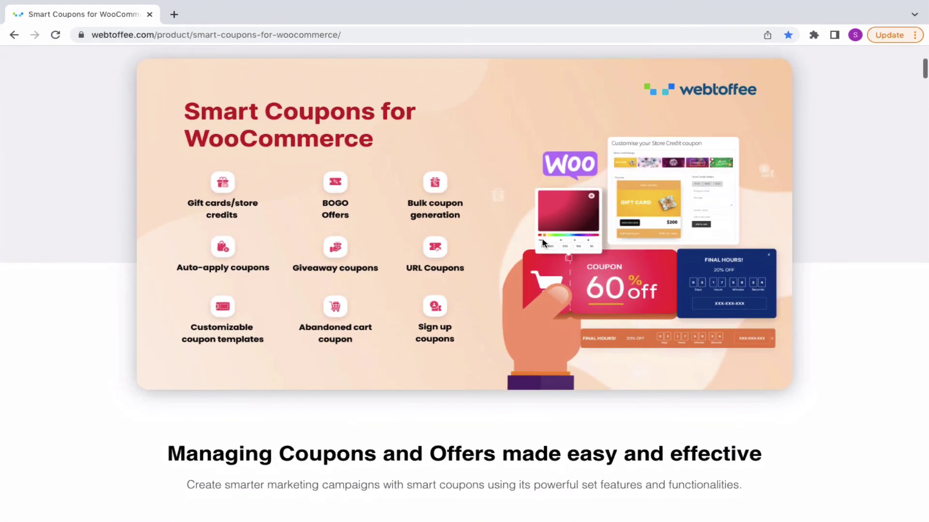